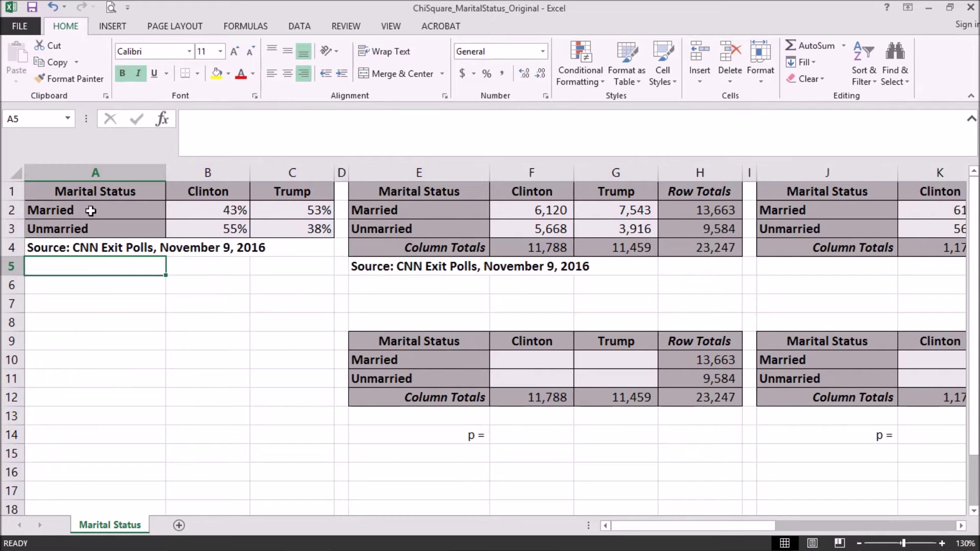
Examine the exit-poll percentages by marital status and the observed vote counts for married and unmarried voters.
{"action": "left_click", "coordinate": [106, 185]}
{"action": "left_click_drag", "start_coordinate": [106, 186], "coordinate": [292, 243]}
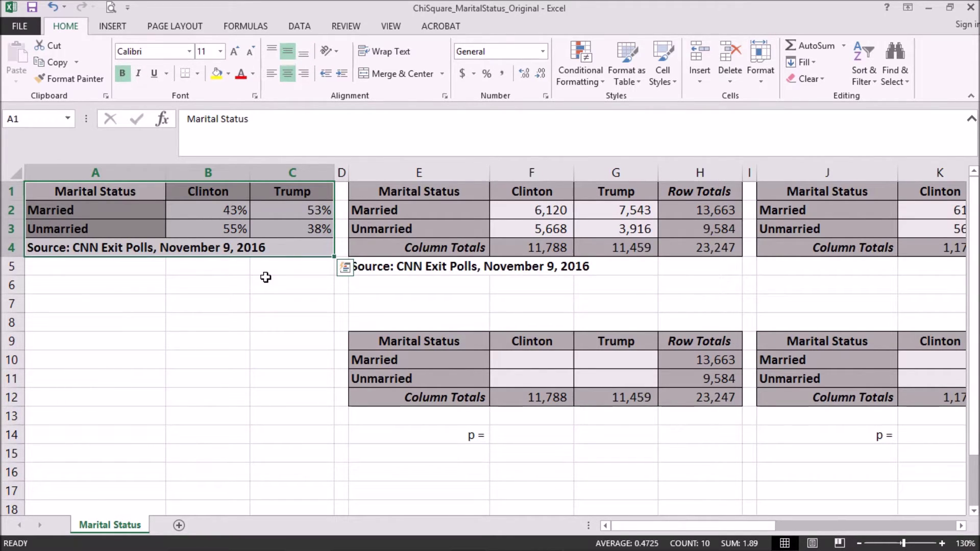
{"action": "left_click", "coordinate": [199, 215]}
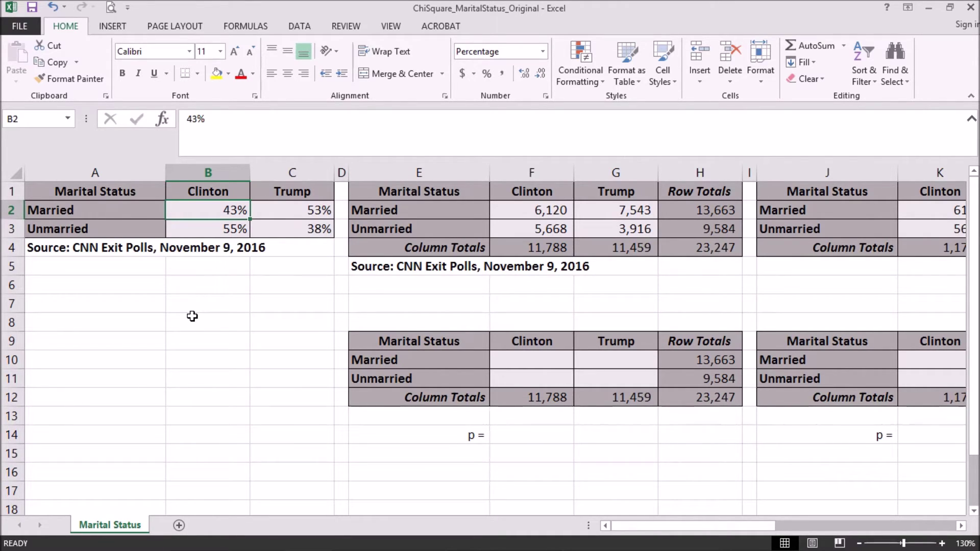
{"action": "left_click_drag", "start_coordinate": [402, 188], "coordinate": [689, 245]}
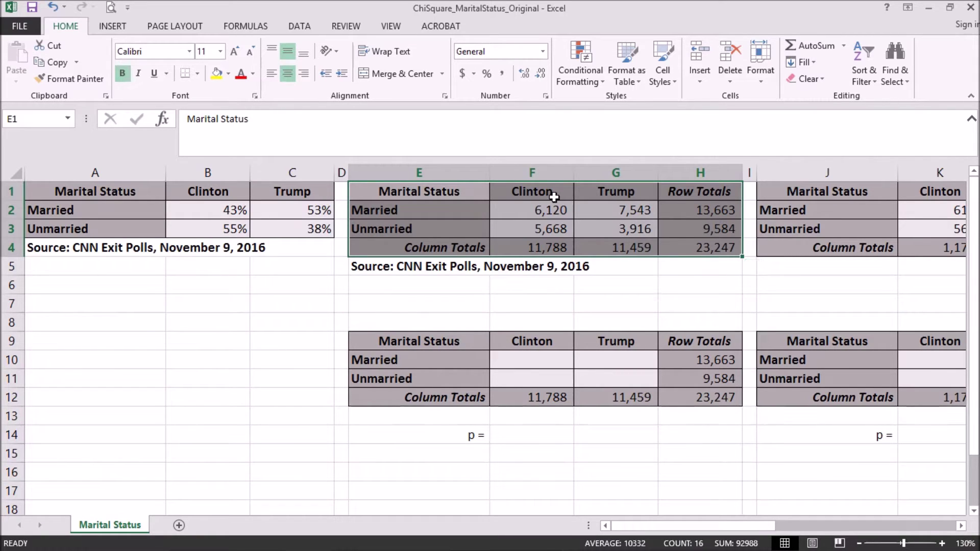
{"action": "left_click", "coordinate": [534, 209]}
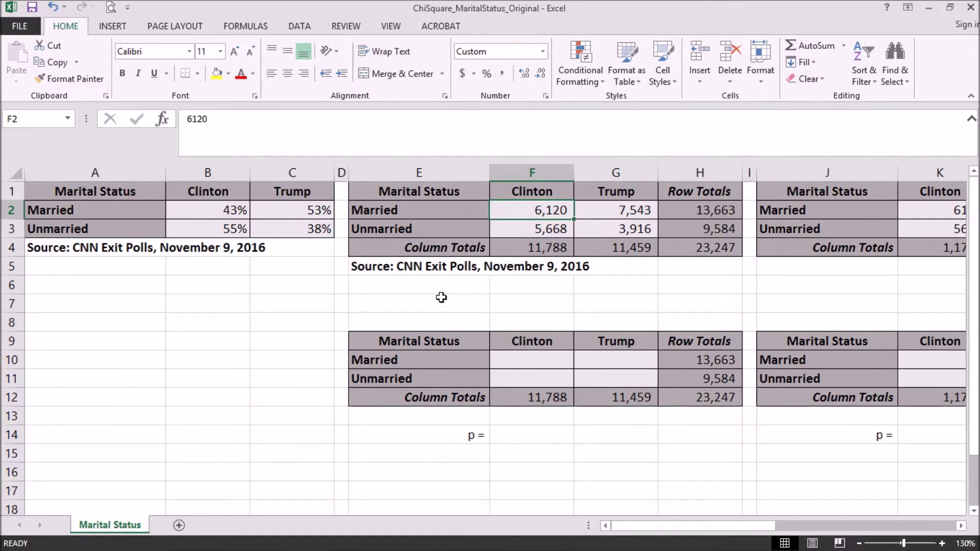
{"action": "key", "text": "Right"}
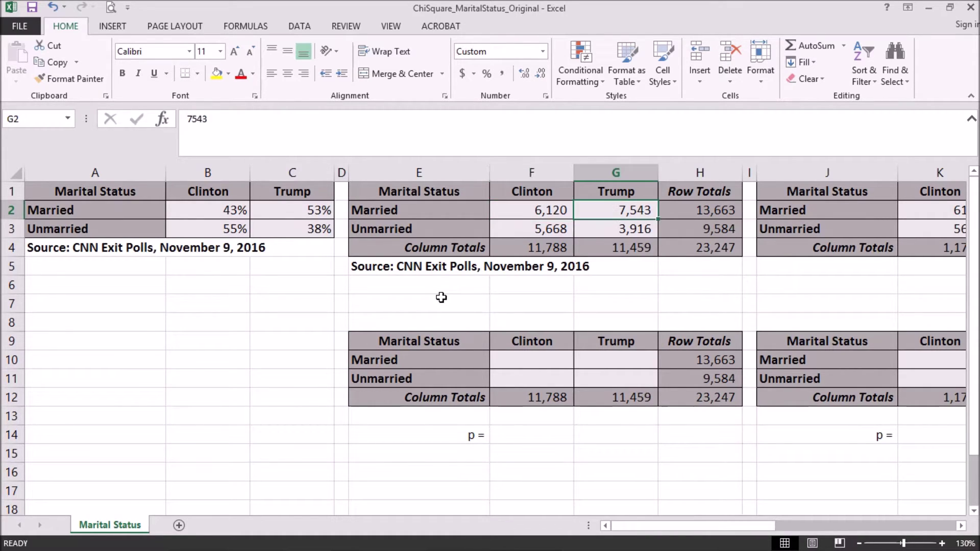
{"action": "key", "text": "Down"}
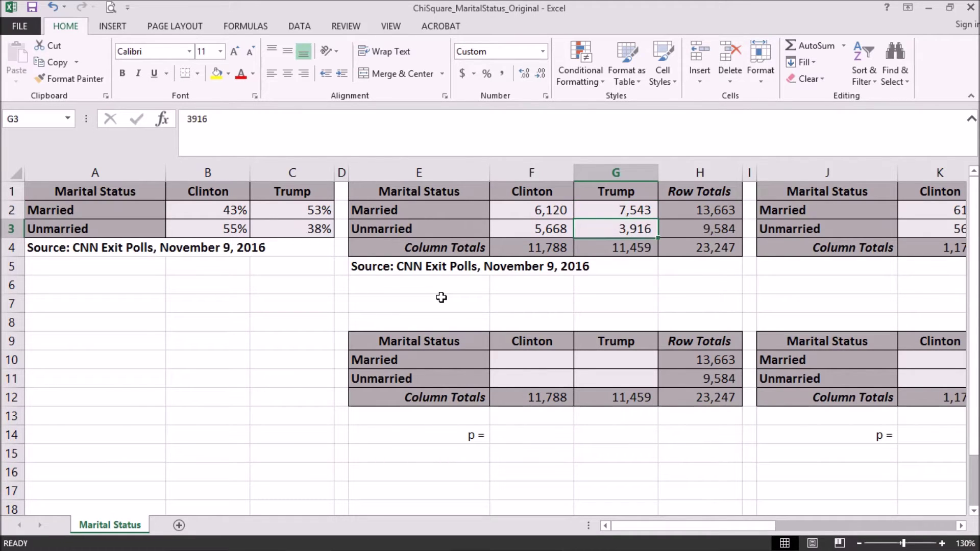
{"action": "key", "text": "Left"}
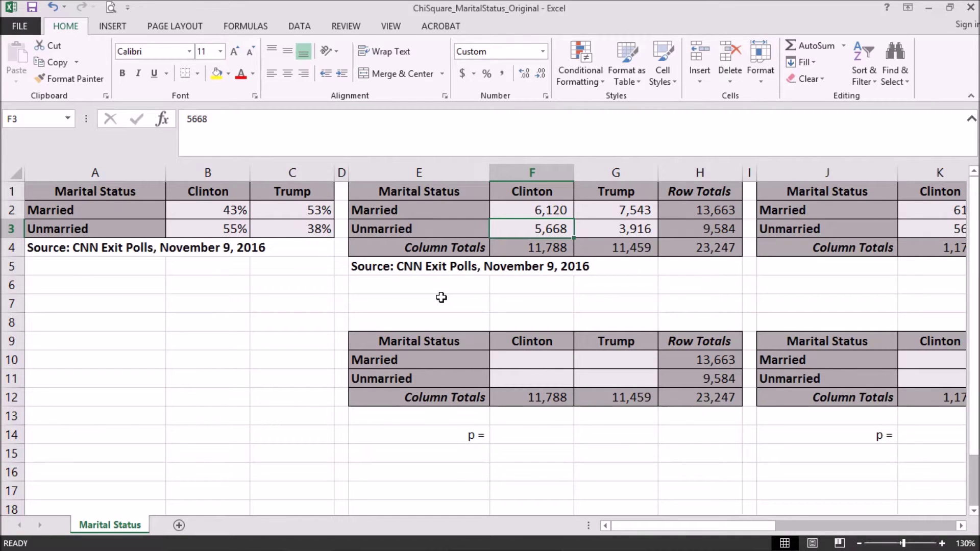
{"action": "key", "text": "Right"}
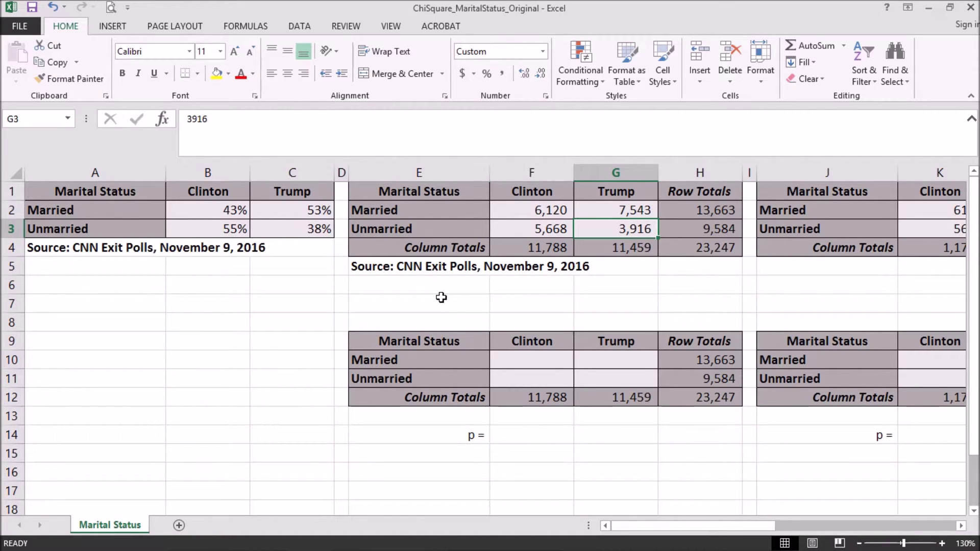
Review the column totals and row totals of the observed counts table, including the grand total in H4.
{"action": "key", "text": "Down"}
{"action": "key", "text": "Left"}
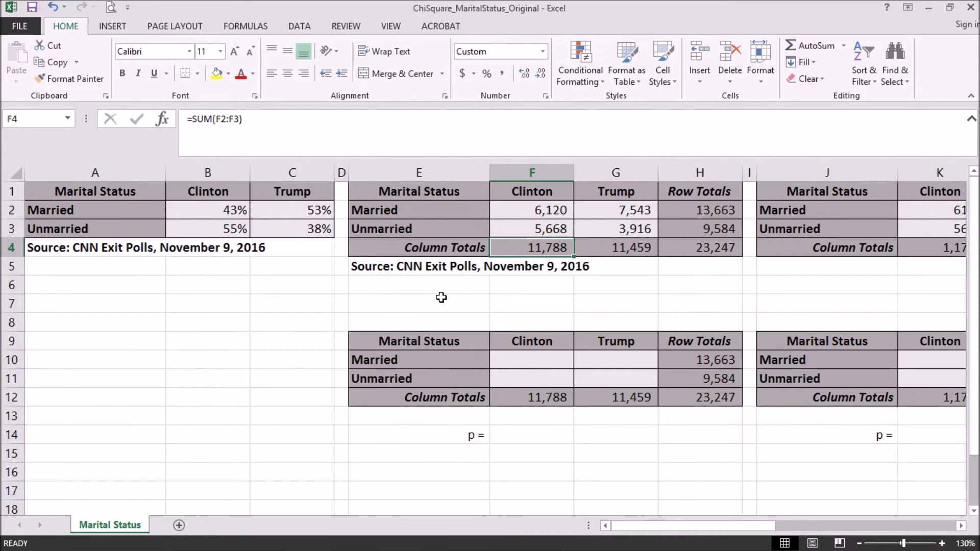
{"action": "key", "text": "Right"}
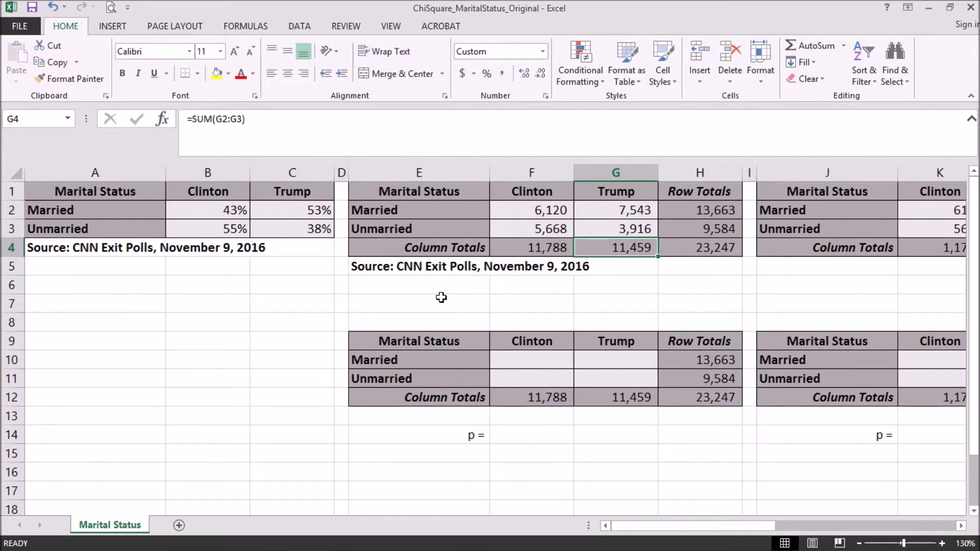
{"action": "left_click", "coordinate": [670, 209]}
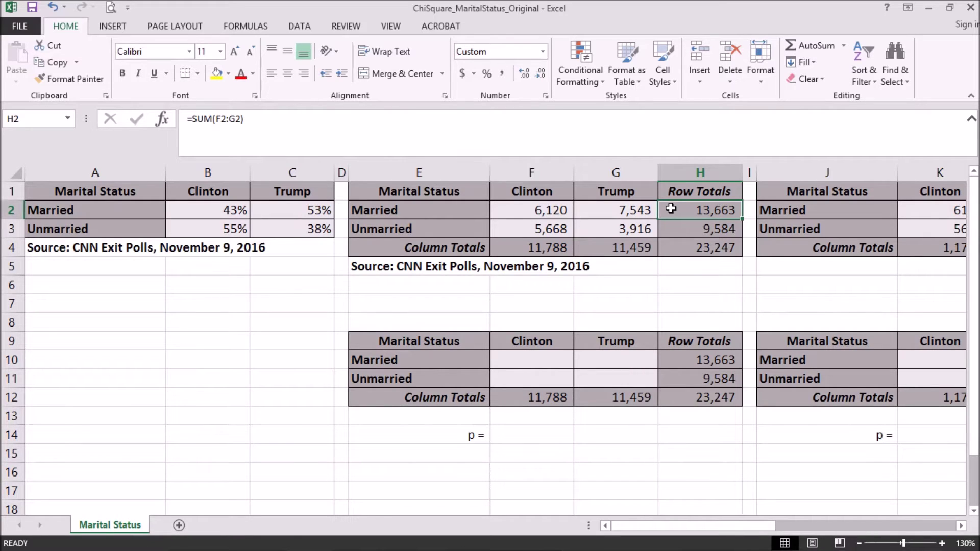
{"action": "key", "text": "Down"}
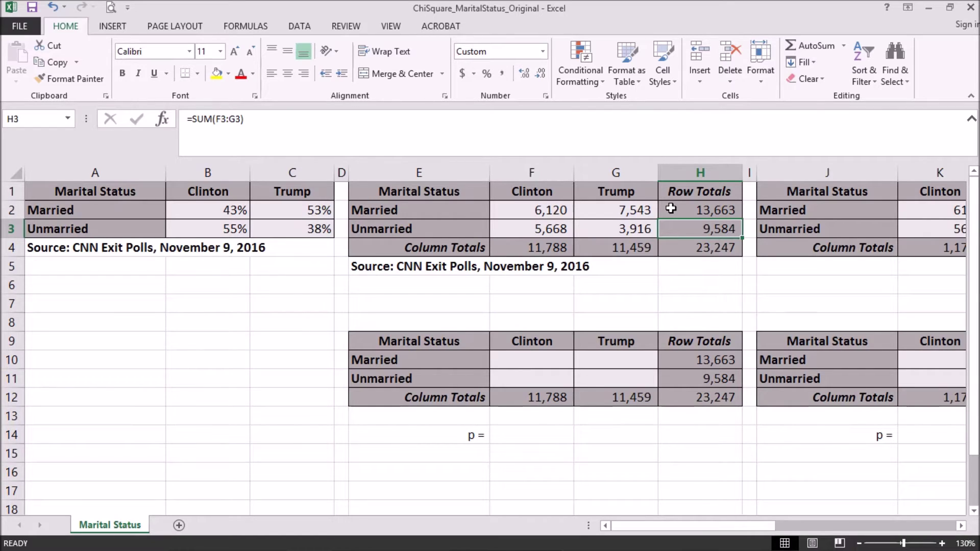
{"action": "key", "text": "Down"}
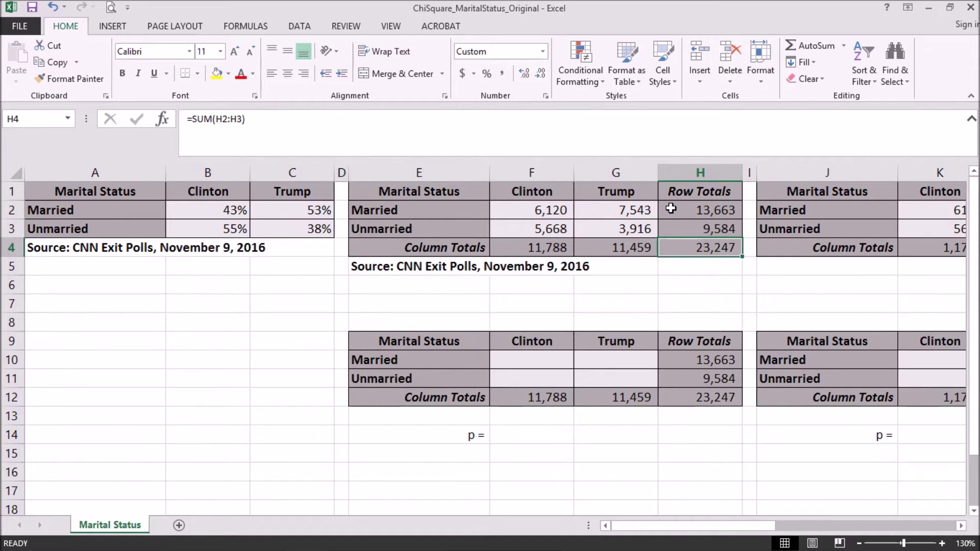
Calculate the expected count of married Clinton voters in F10 with the formula =(H2*F4)/H4.
{"action": "key", "text": "Down"}
{"action": "key", "text": "Down"}
{"action": "key", "text": "Left"}
{"action": "key", "text": "Left"}
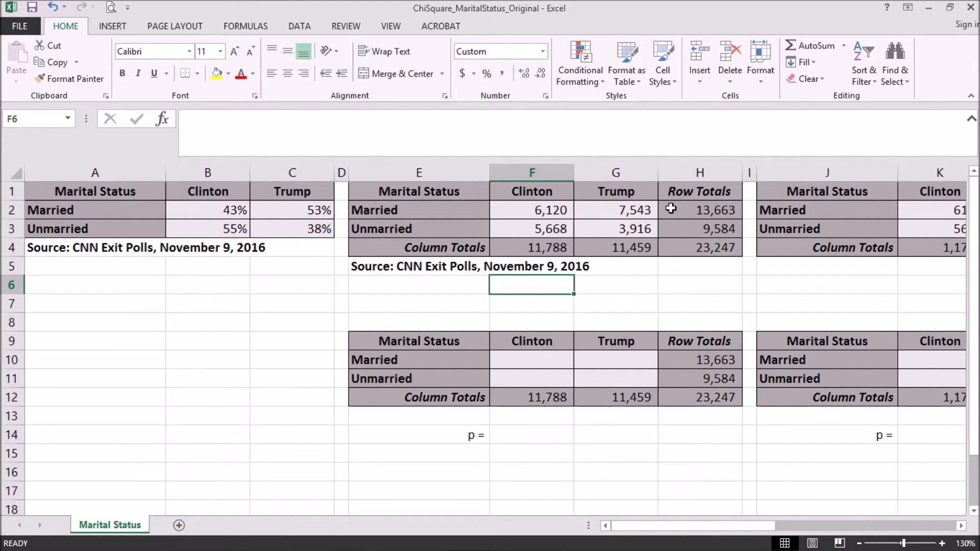
{"action": "key", "text": "Down"}
{"action": "key", "text": "Down"}
{"action": "key", "text": "Down"}
{"action": "key", "text": "Down"}
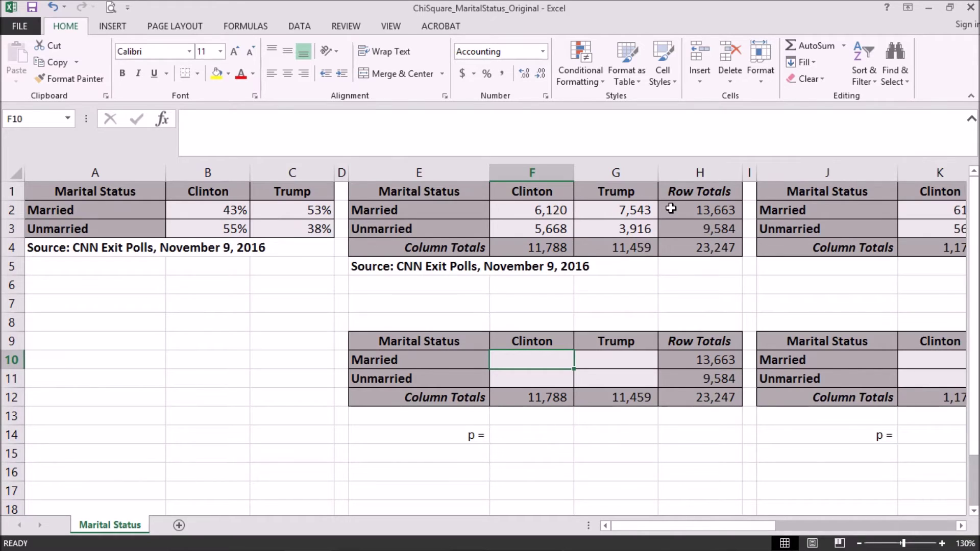
{"action": "type", "text": "="}
{"action": "left_click", "coordinate": [670, 209]}
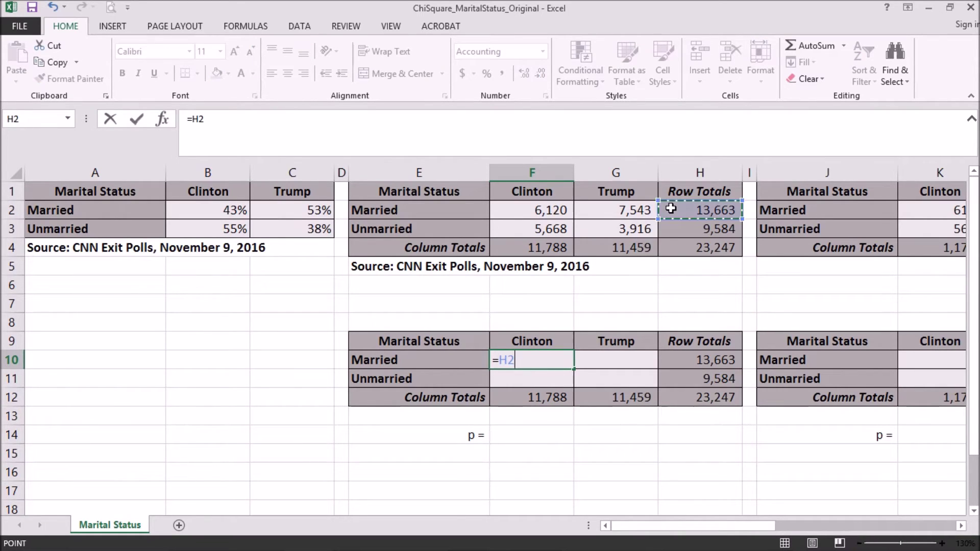
{"action": "key", "text": "BackSpace"}
{"action": "key", "text": "BackSpace"}
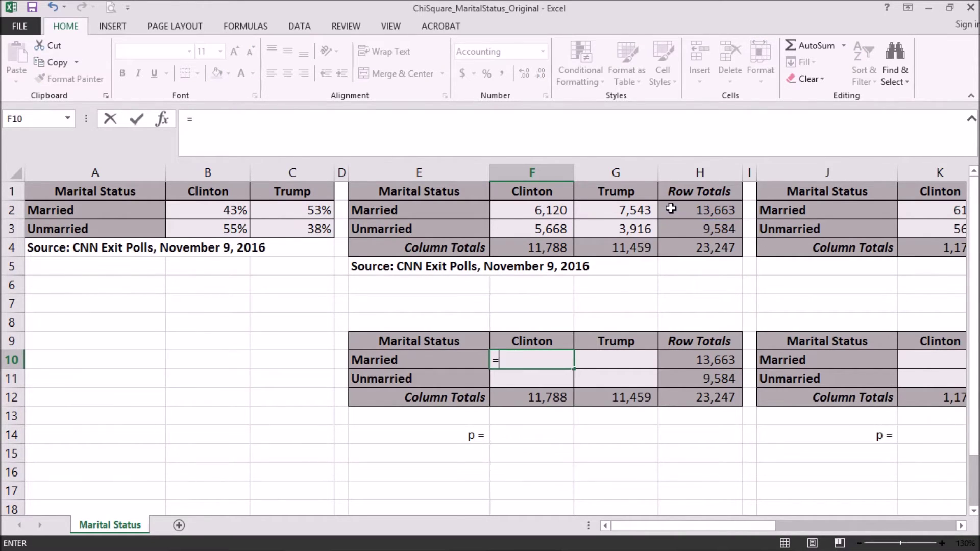
{"action": "type", "text": "("}
{"action": "left_click", "coordinate": [695, 211]}
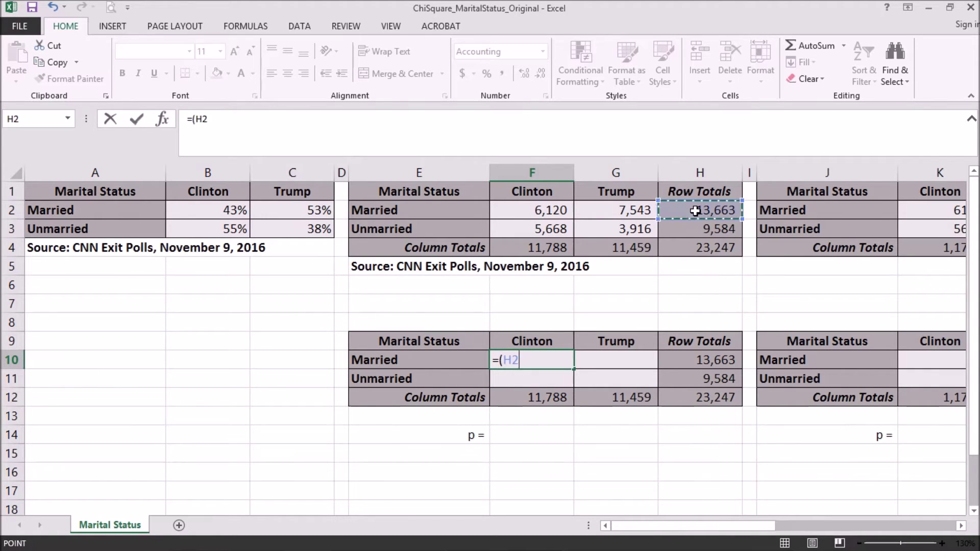
{"action": "type", "text": "*"}
{"action": "left_click", "coordinate": [528, 244]}
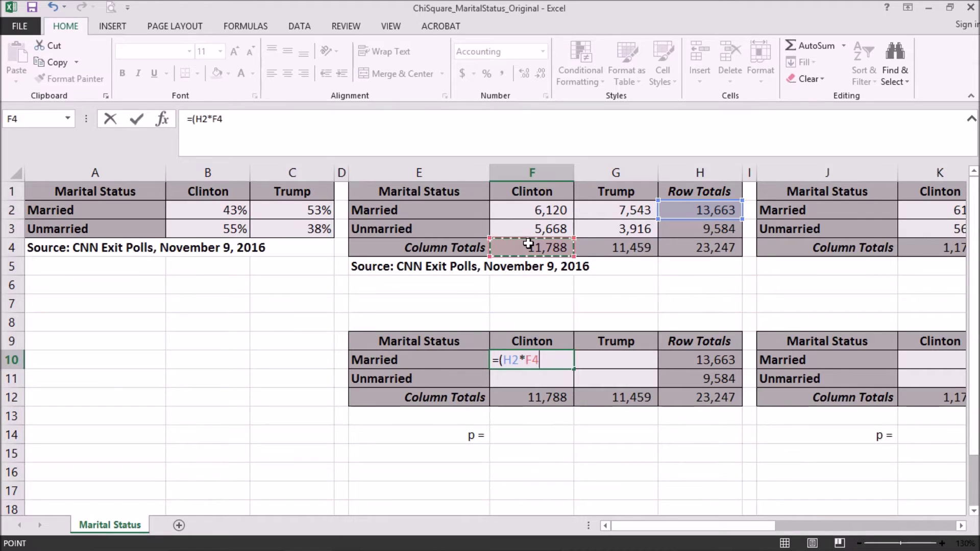
{"action": "type", "text": ")/"}
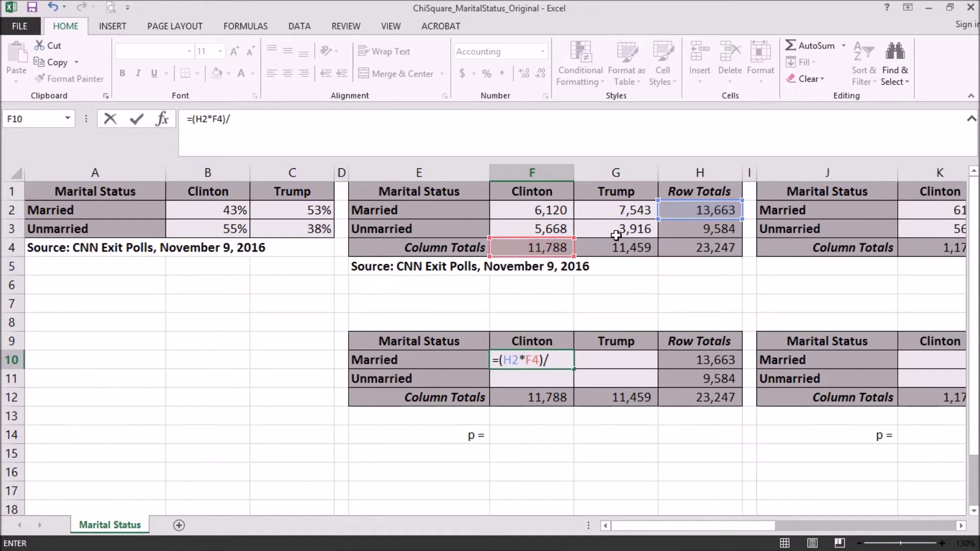
{"action": "left_click", "coordinate": [688, 247]}
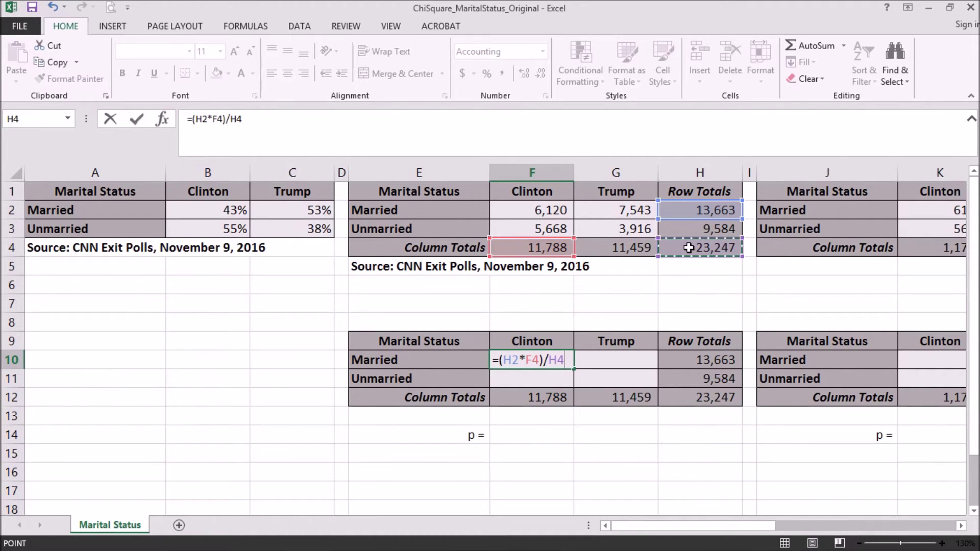
{"action": "key", "text": "Return"}
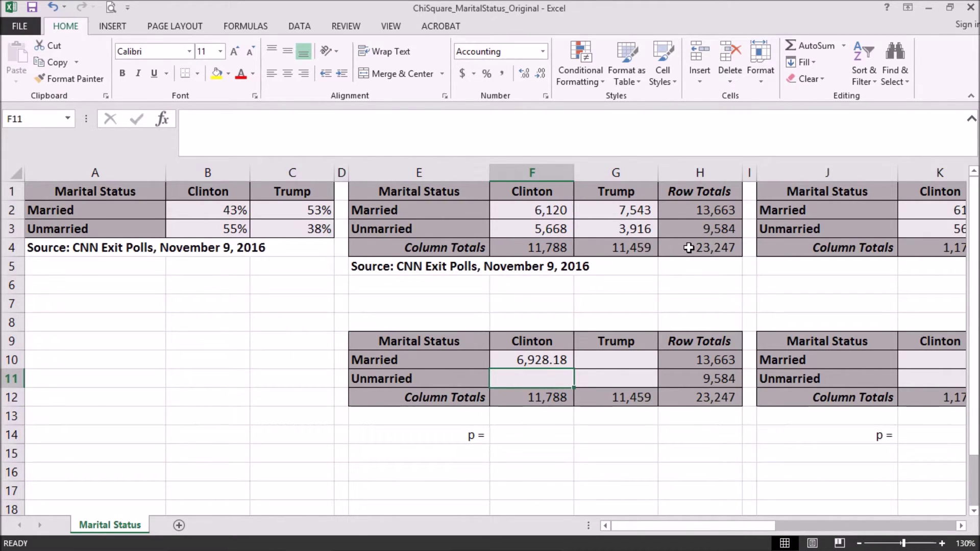
Lock the references in the F10 expected-count formula so that it reads =($H2*F$4)/$H$4.
{"action": "key", "text": "Up"}
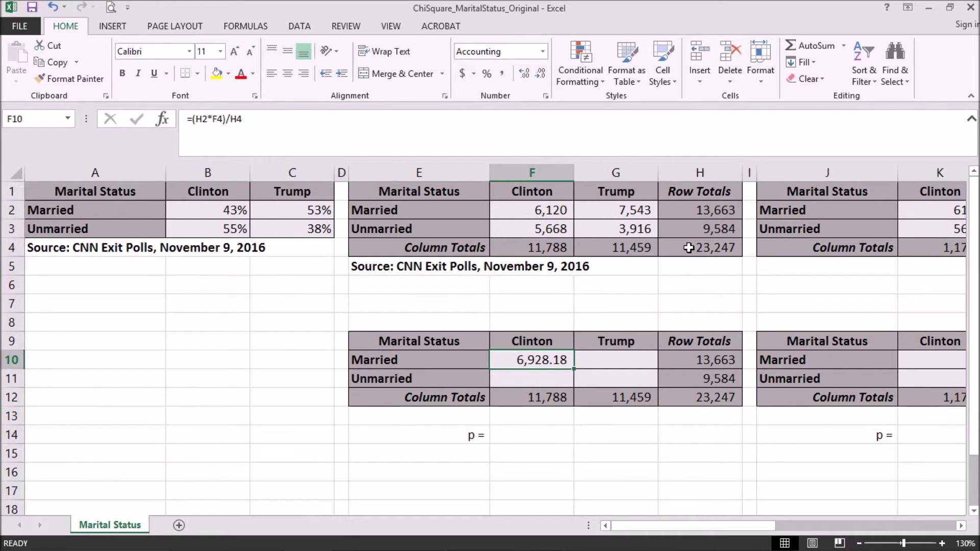
{"action": "left_click", "coordinate": [216, 154]}
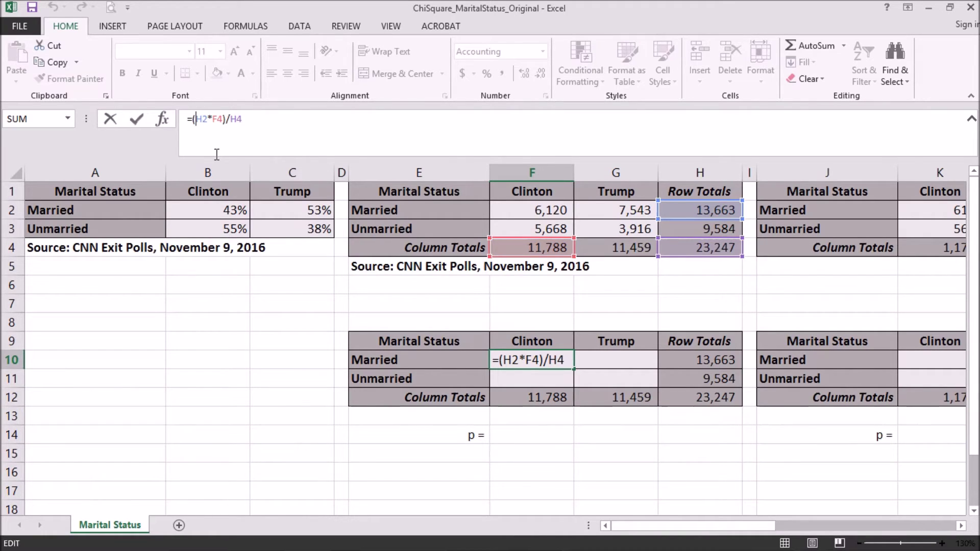
{"action": "key", "text": "Left"}
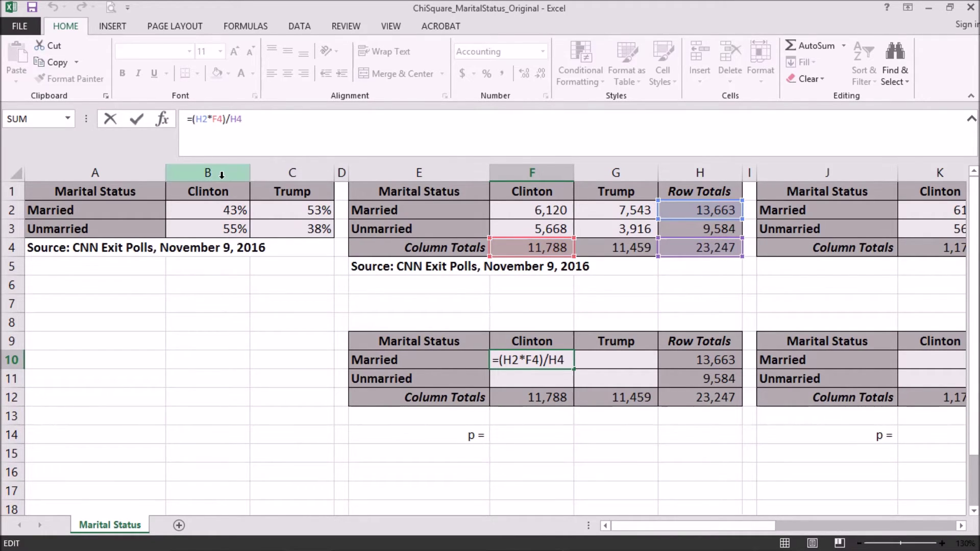
{"action": "type", "text": "$"}
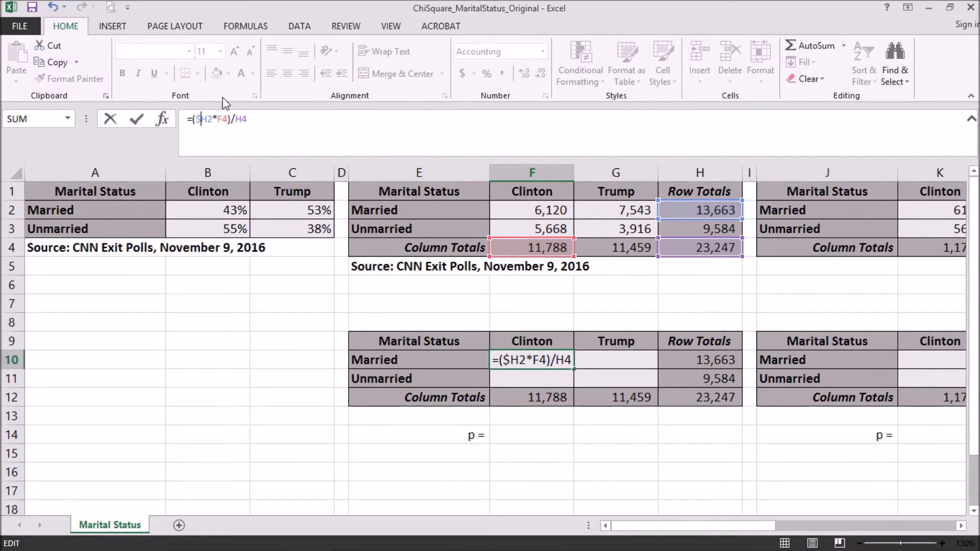
{"action": "left_click", "coordinate": [223, 118]}
{"action": "type", "text": "$"}
{"action": "left_click", "coordinate": [240, 148]}
{"action": "type", "text": "$"}
{"action": "key", "text": "Right"}
{"action": "type", "text": "$"}
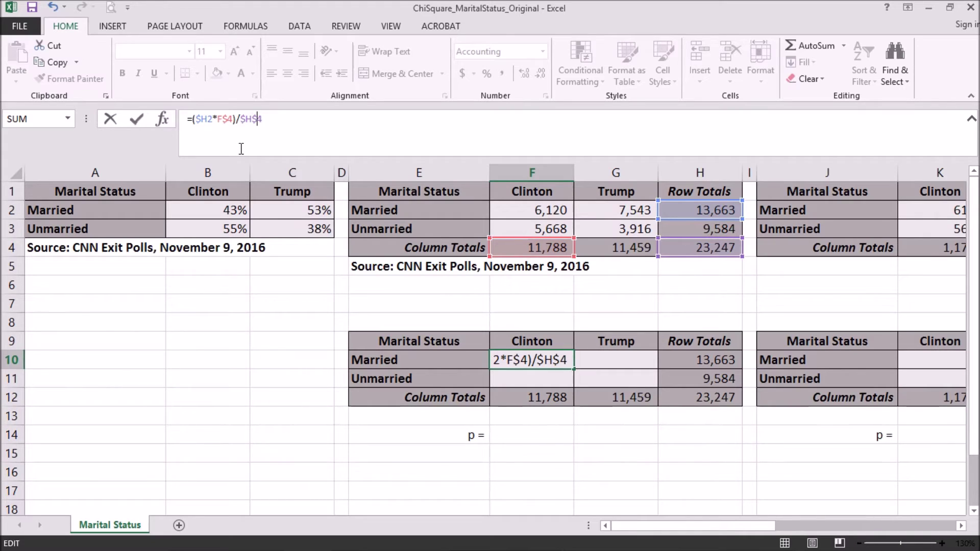
{"action": "key", "text": "Return"}
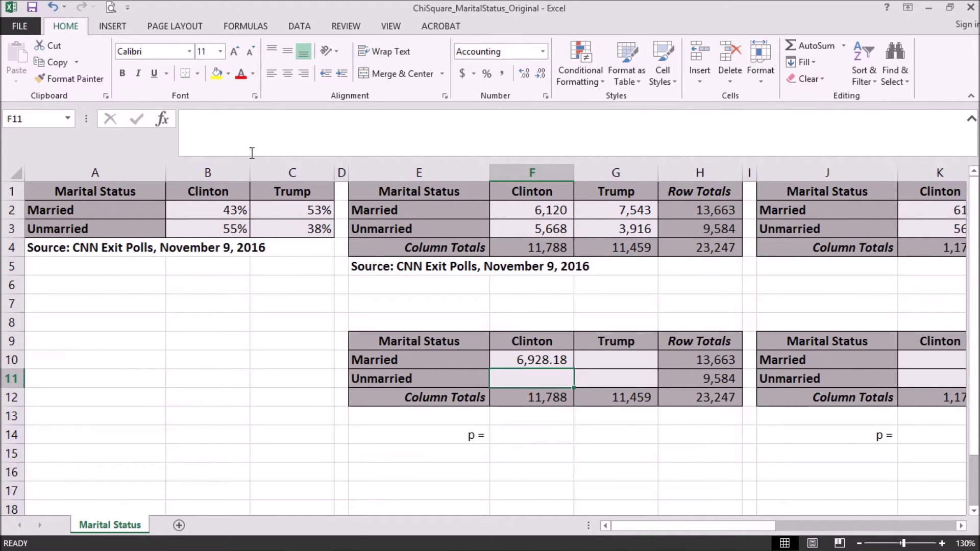
Fill the expected-count formula from F10 across the remaining cells of F10:G11.
{"action": "left_click", "coordinate": [514, 360]}
{"action": "left_click_drag", "start_coordinate": [573, 368], "coordinate": [660, 388]}
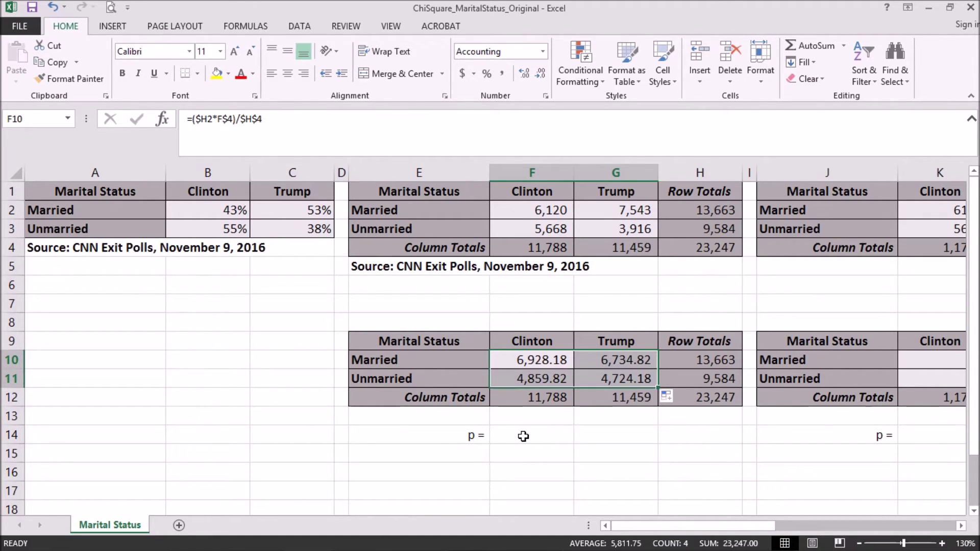
{"action": "left_click", "coordinate": [357, 289]}
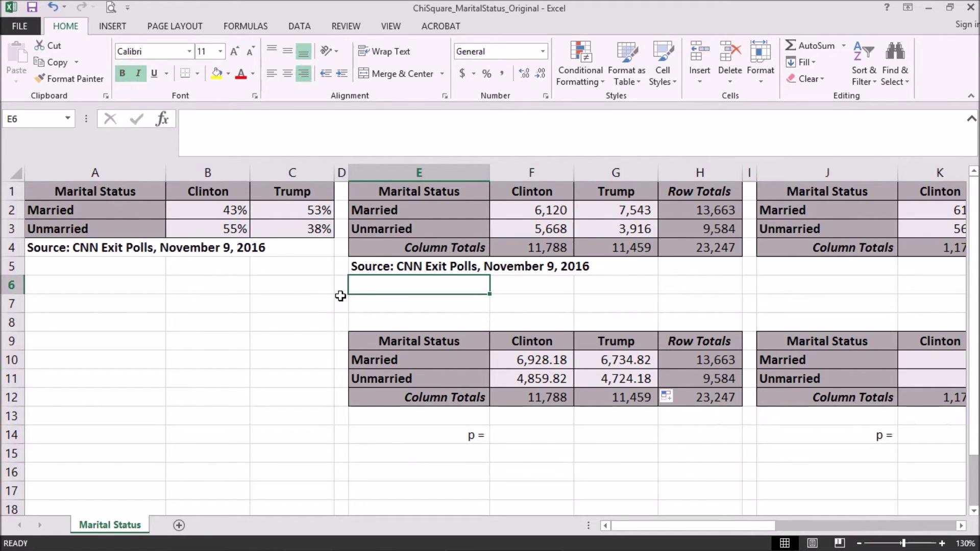
Calculate the p-value in F14 with CHISQ.TEST, using F2:G3 as the actual range and F10:G11 as the expected range.
{"action": "left_click", "coordinate": [511, 435]}
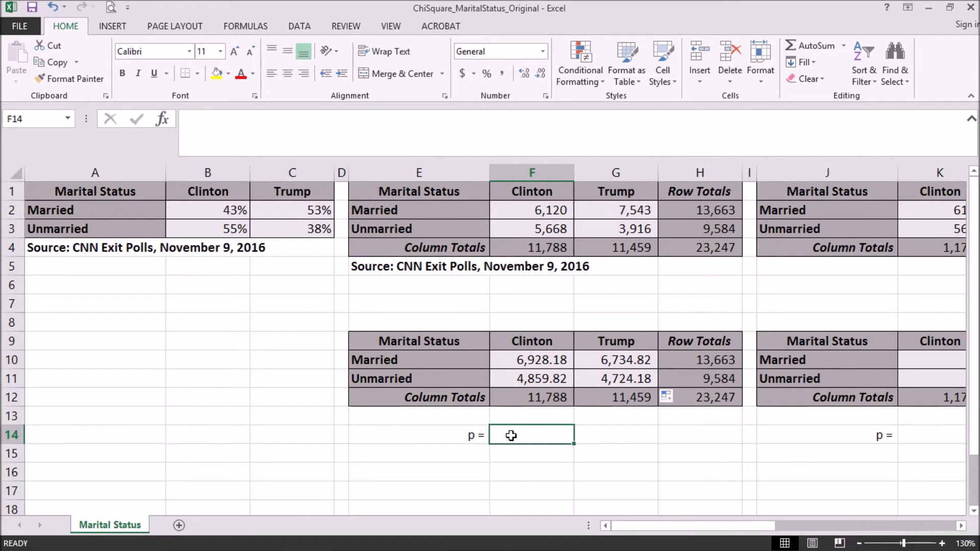
{"action": "key", "text": "F2"}
{"action": "type", "text": "=chi"}
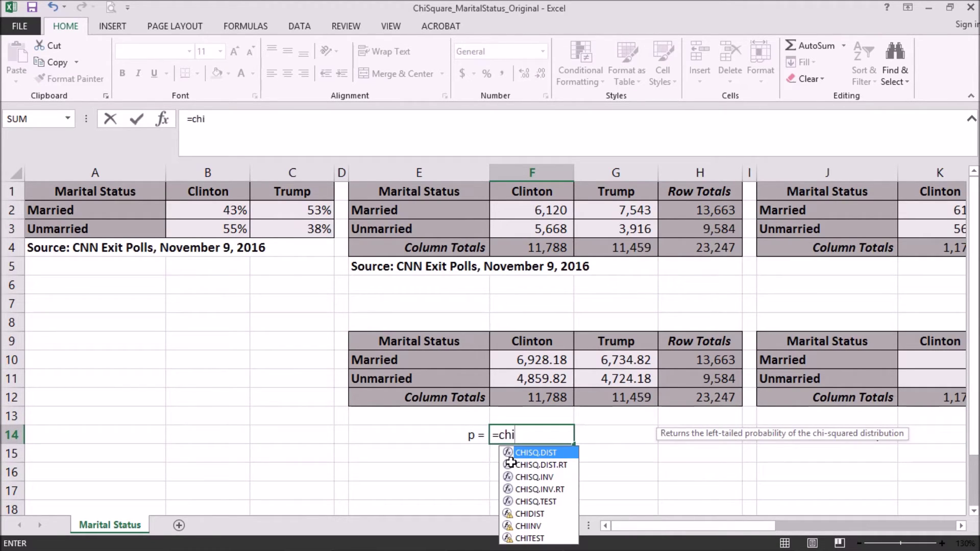
{"action": "left_click", "coordinate": [541, 504]}
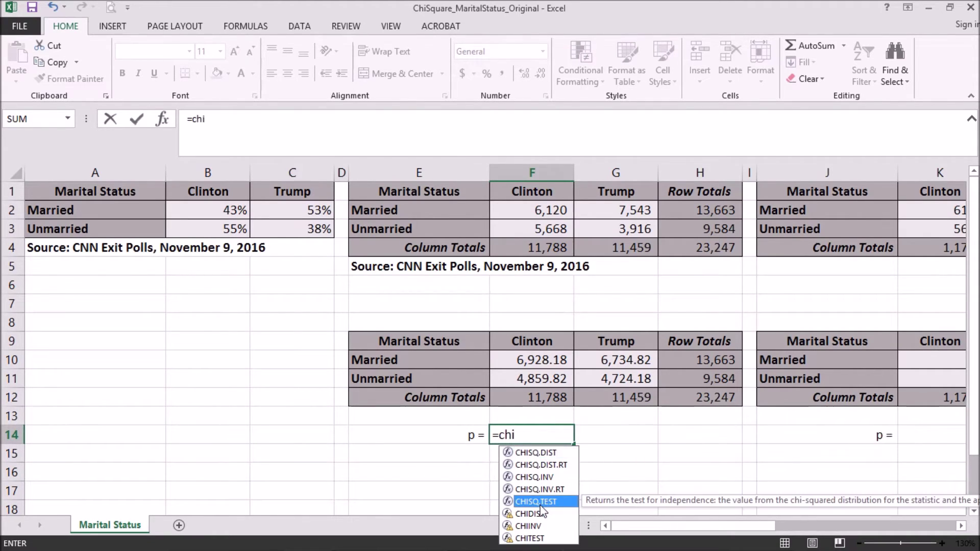
{"action": "double_click", "coordinate": [541, 504]}
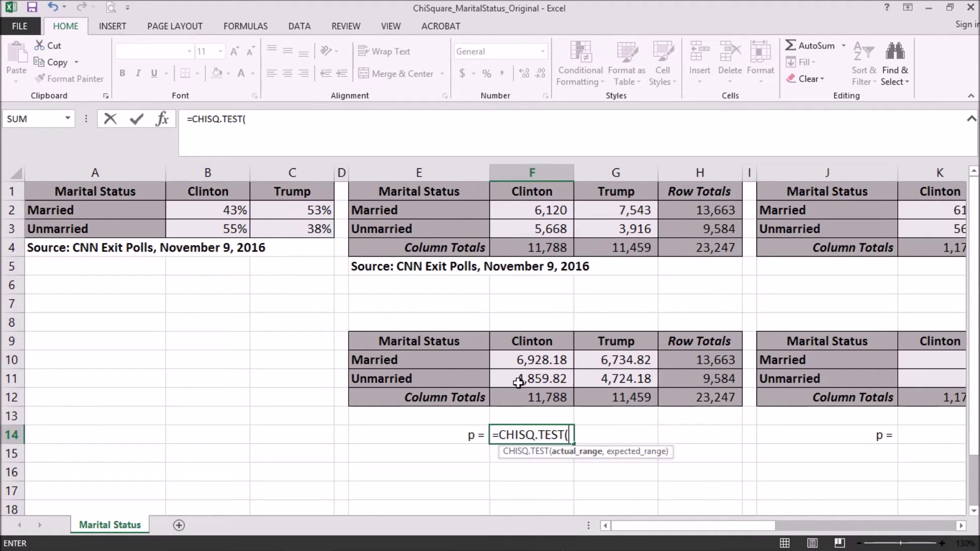
{"action": "left_click_drag", "start_coordinate": [531, 212], "coordinate": [601, 228]}
{"action": "type", "text": ","}
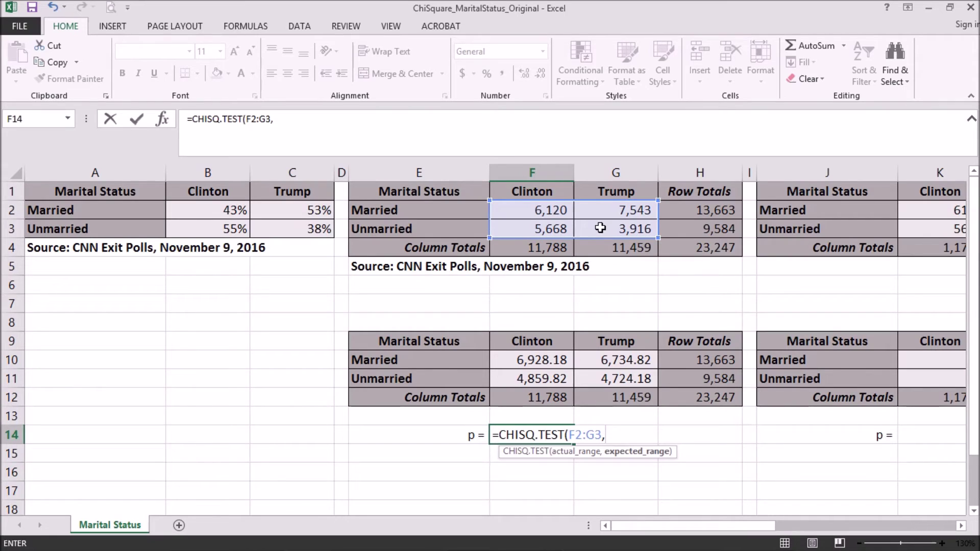
{"action": "left_click_drag", "start_coordinate": [554, 359], "coordinate": [604, 374]}
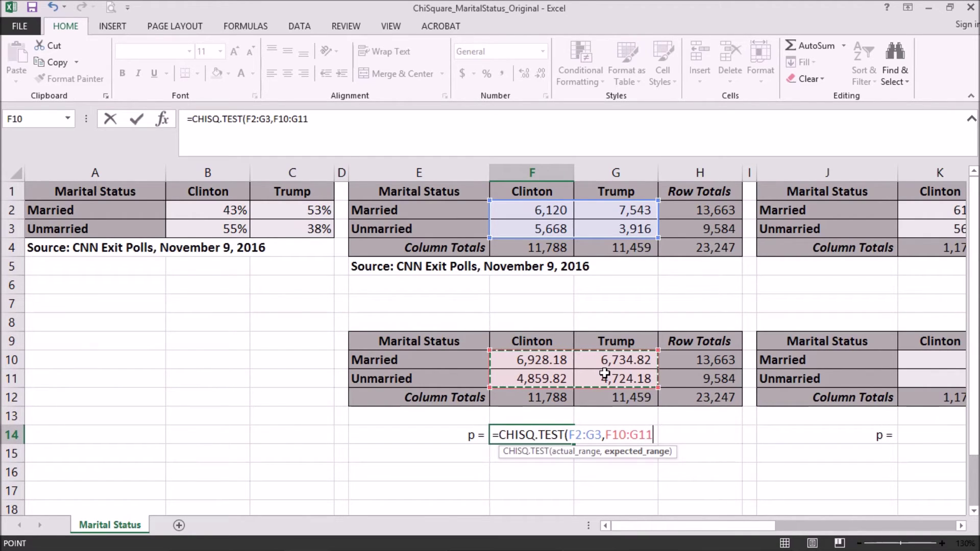
{"action": "key", "text": "Return"}
{"action": "key", "text": "Up"}
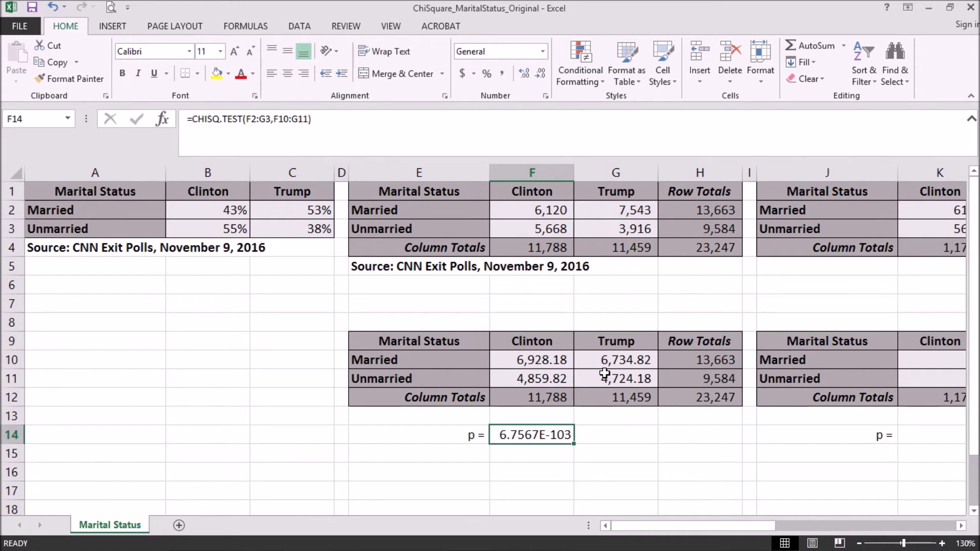
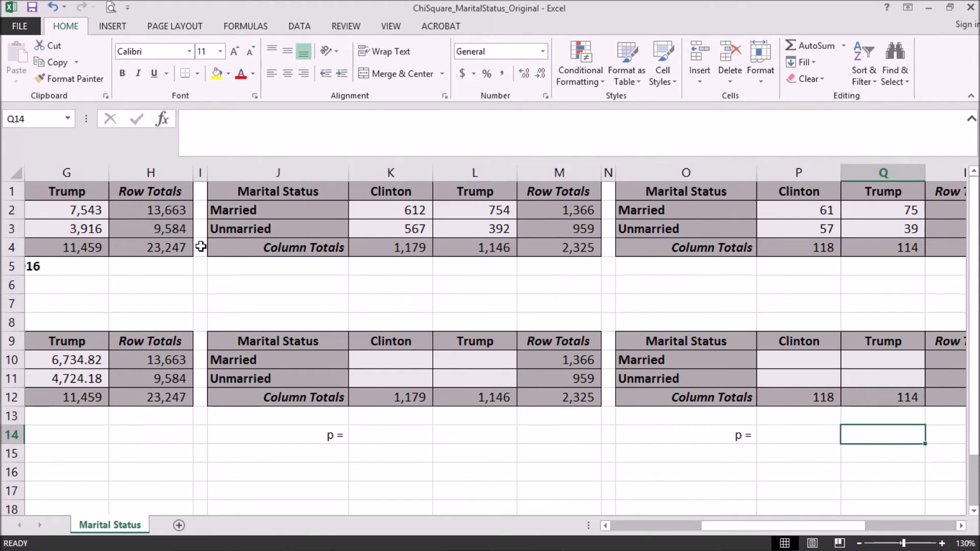
Build the expected-count formula =(M2*K4)/M4 for married Clinton voters in K10, based on the observed counts table in J1:M4.
{"action": "left_click", "coordinate": [154, 250]}
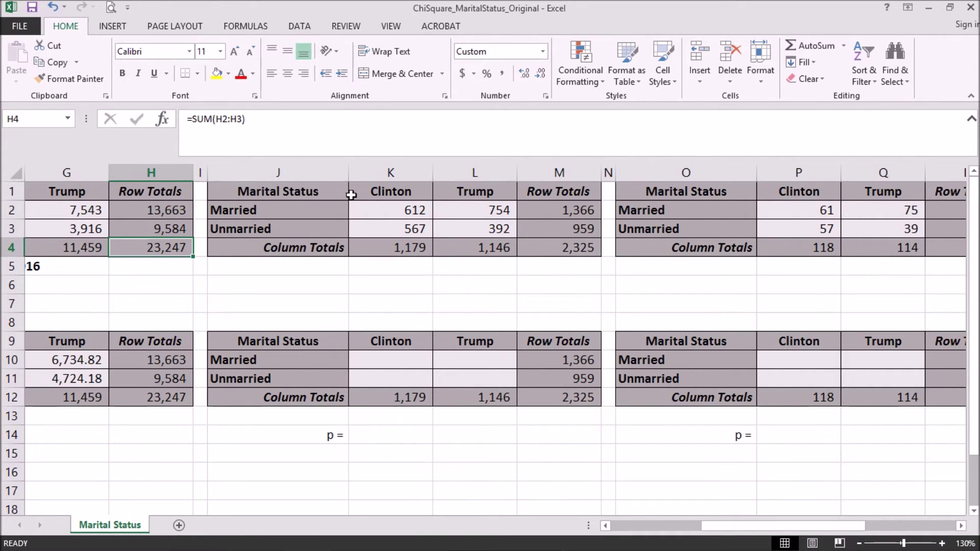
{"action": "left_click_drag", "start_coordinate": [313, 192], "coordinate": [539, 244]}
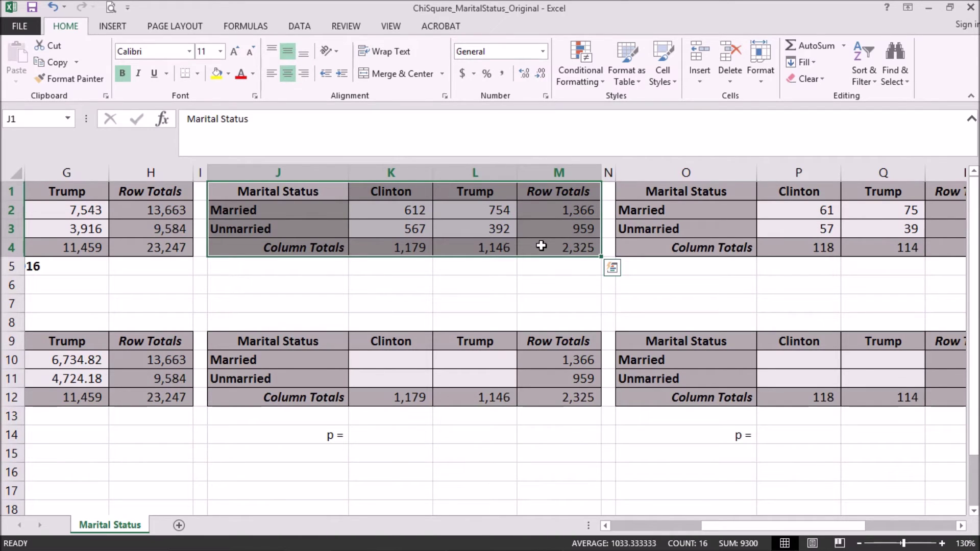
{"action": "left_click", "coordinate": [541, 247]}
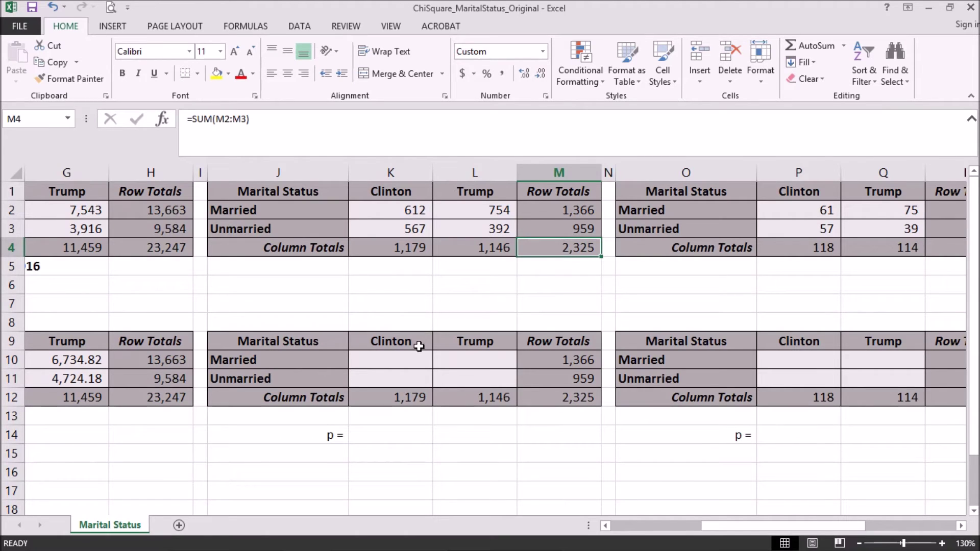
{"action": "left_click", "coordinate": [405, 356]}
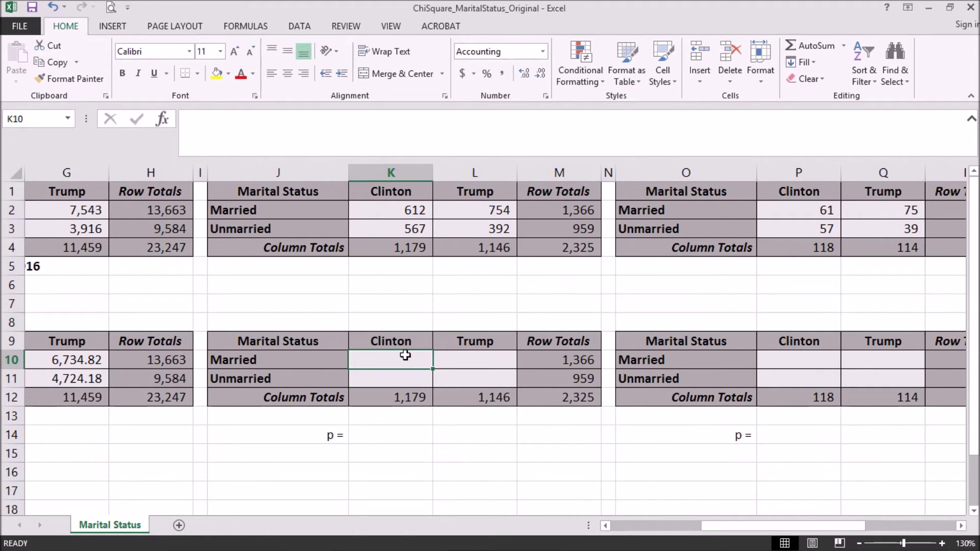
{"action": "type", "text": "="}
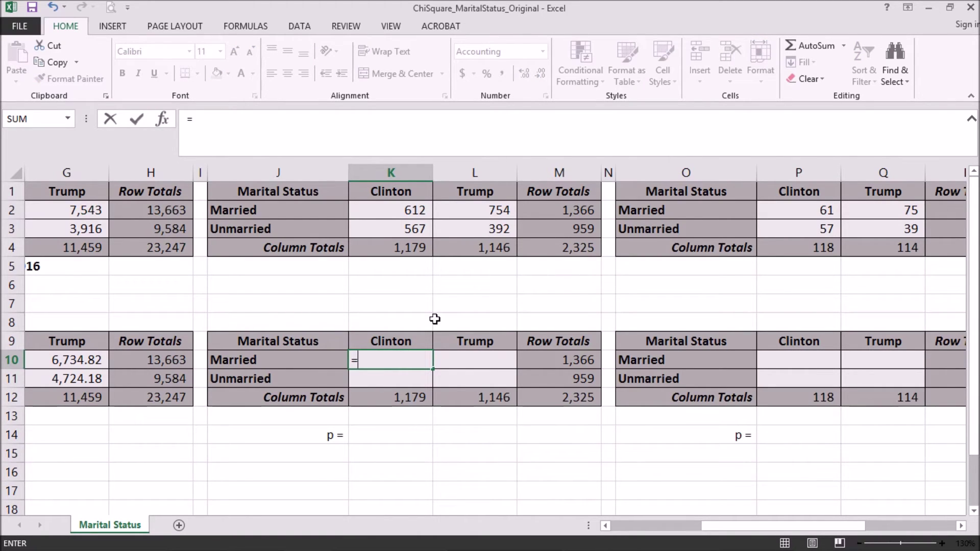
{"action": "left_click", "coordinate": [571, 210]}
{"action": "key", "text": "BackSpace"}
{"action": "key", "text": "BackSpace"}
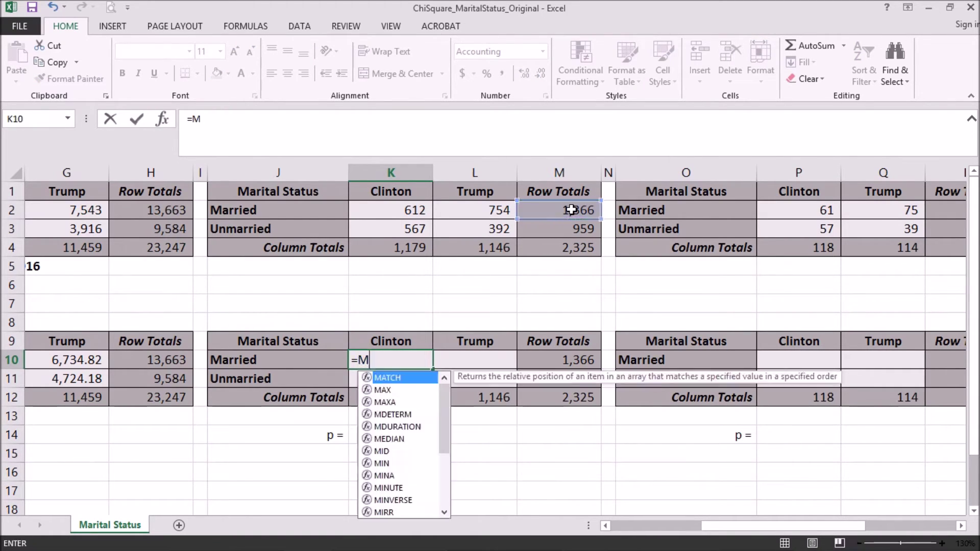
{"action": "type", "text": "("}
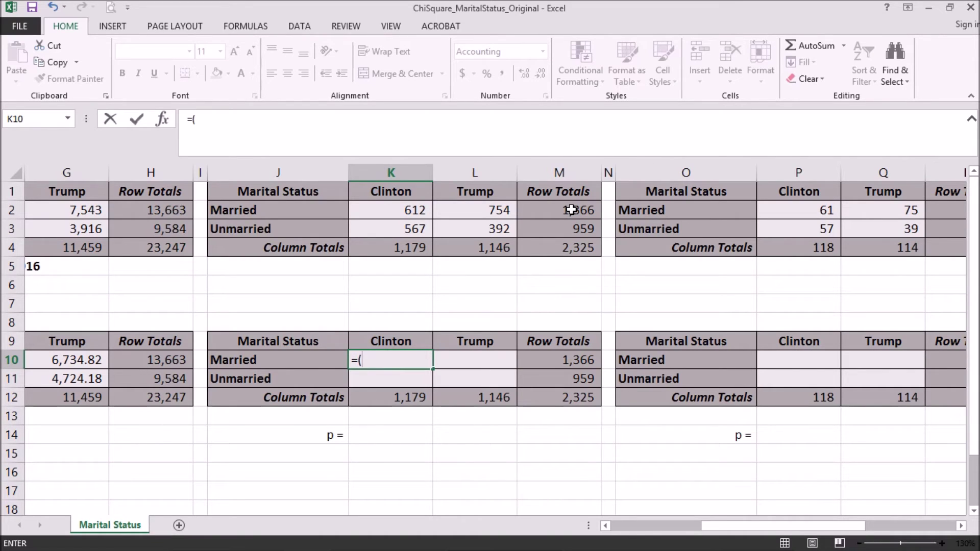
{"action": "left_click", "coordinate": [571, 210]}
{"action": "type", "text": "*"}
{"action": "left_click", "coordinate": [375, 246]}
{"action": "type", "text": ")/"}
{"action": "left_click", "coordinate": [526, 248]}
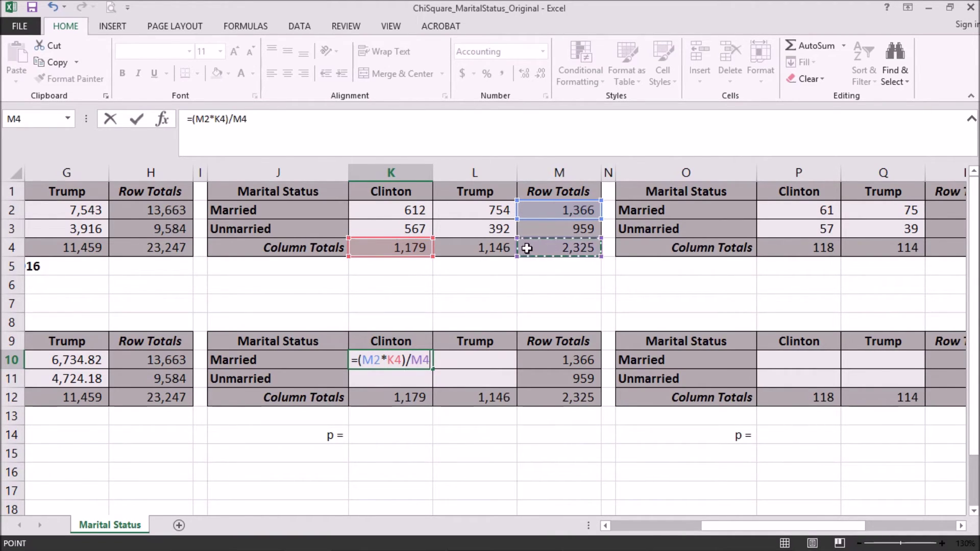
Lock the K10 formula's references so it reads =($M2*K$4)/$M$4, and fill it across the rest of K10:L11.
{"action": "left_click", "coordinate": [197, 120]}
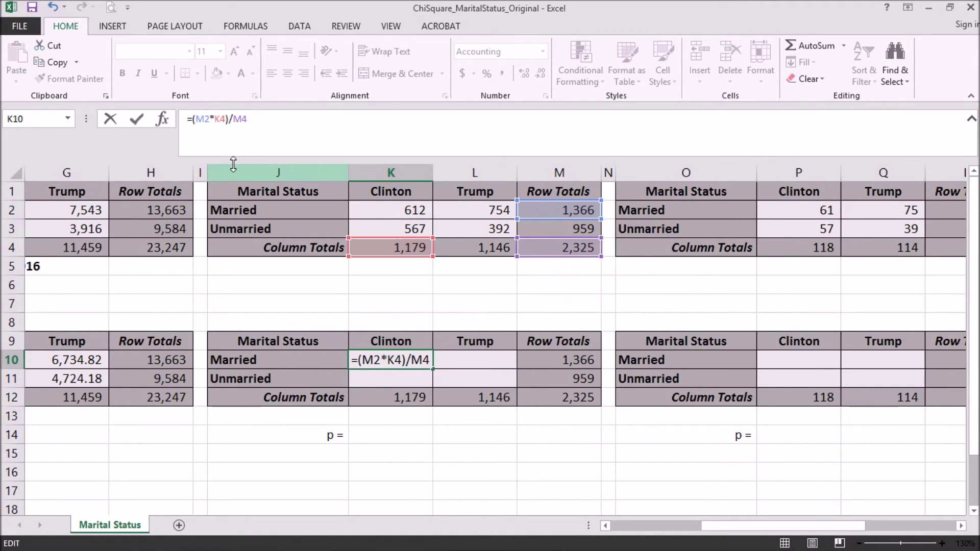
{"action": "type", "text": "$M2*K"}
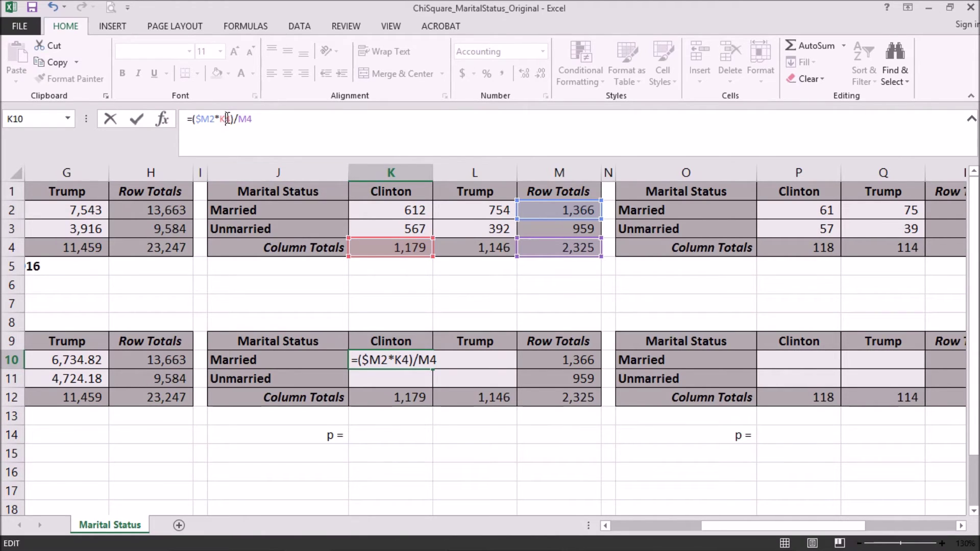
{"action": "type", "text": "$"}
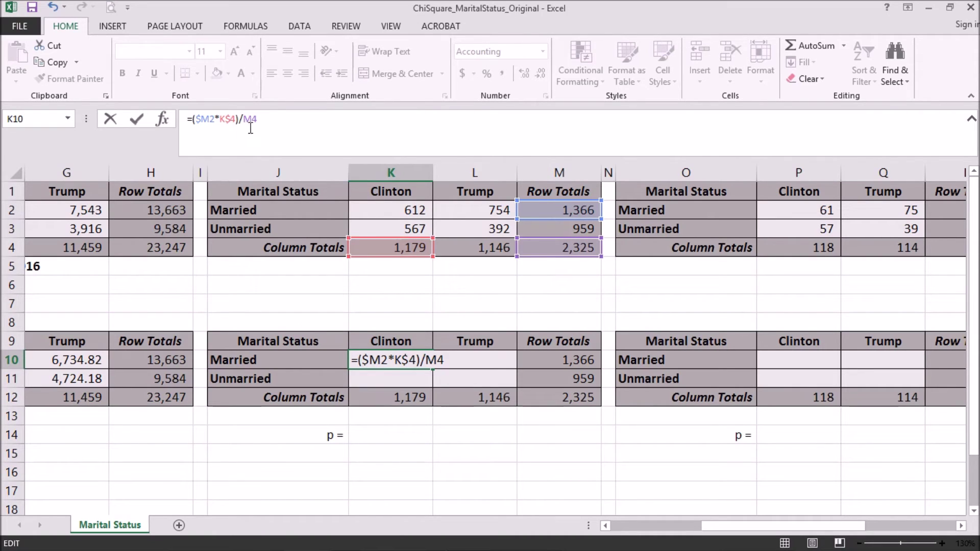
{"action": "type", "text": "$"}
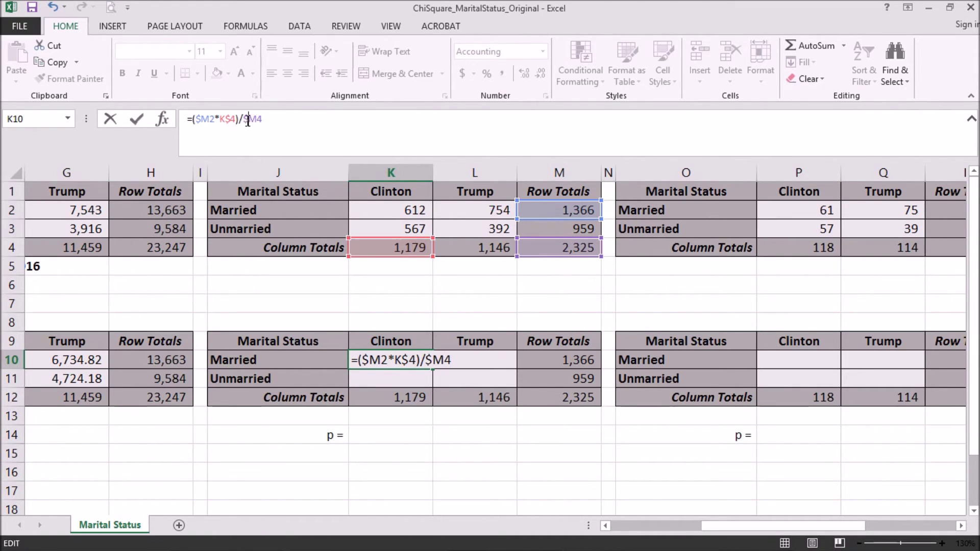
{"action": "left_click", "coordinate": [258, 120]}
{"action": "type", "text": "$"}
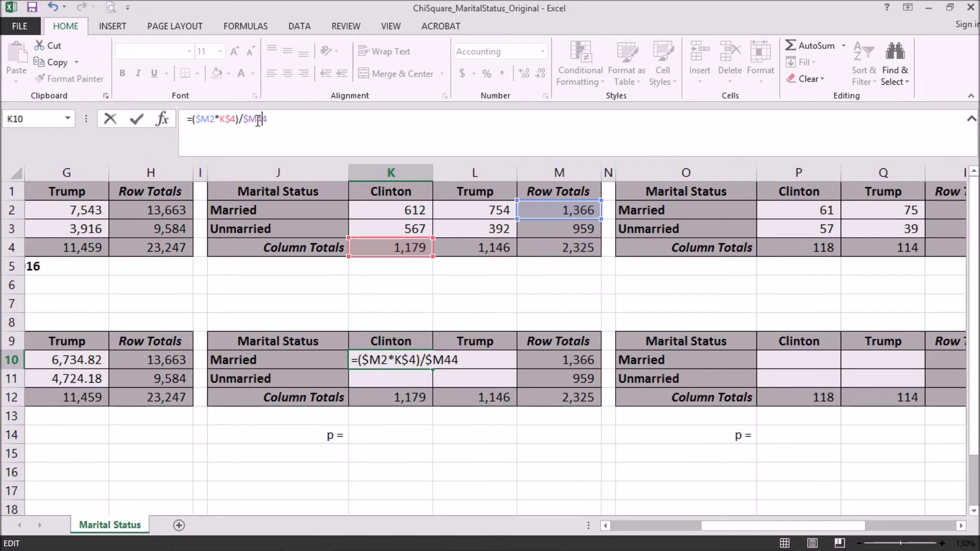
{"action": "key", "text": "BackSpace"}
{"action": "type", "text": "$"}
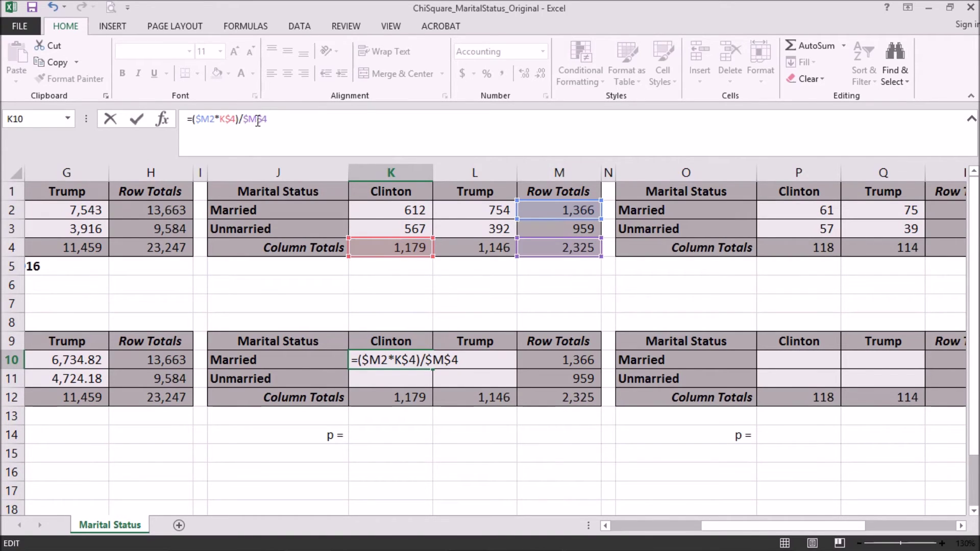
{"action": "key", "text": "Return"}
{"action": "left_click", "coordinate": [412, 360]}
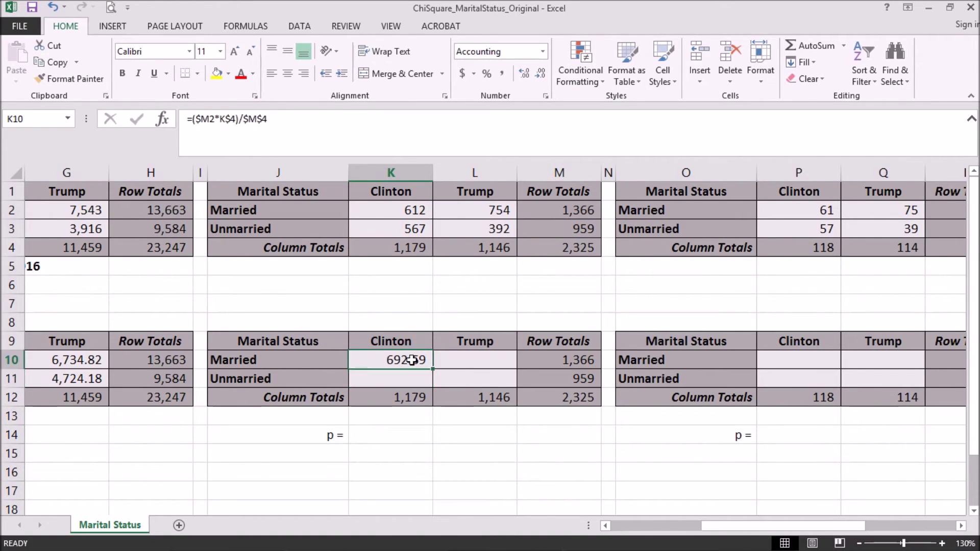
{"action": "left_click_drag", "start_coordinate": [432, 369], "coordinate": [513, 387]}
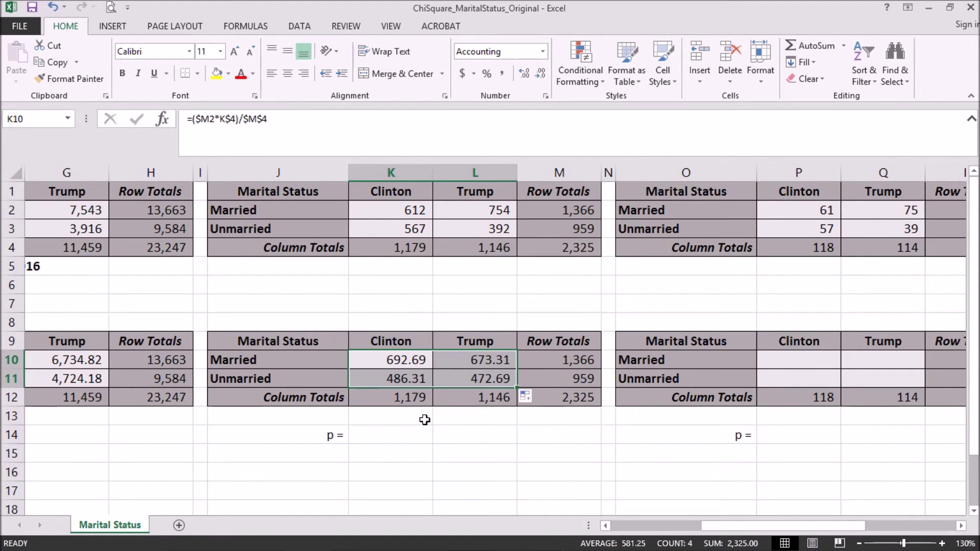
Calculate the p-value in K14 with CHISQ.TEST, using K2:L3 as the actual range and K10:L11 as the expected range.
{"action": "left_click", "coordinate": [387, 431]}
{"action": "type", "text": "="}
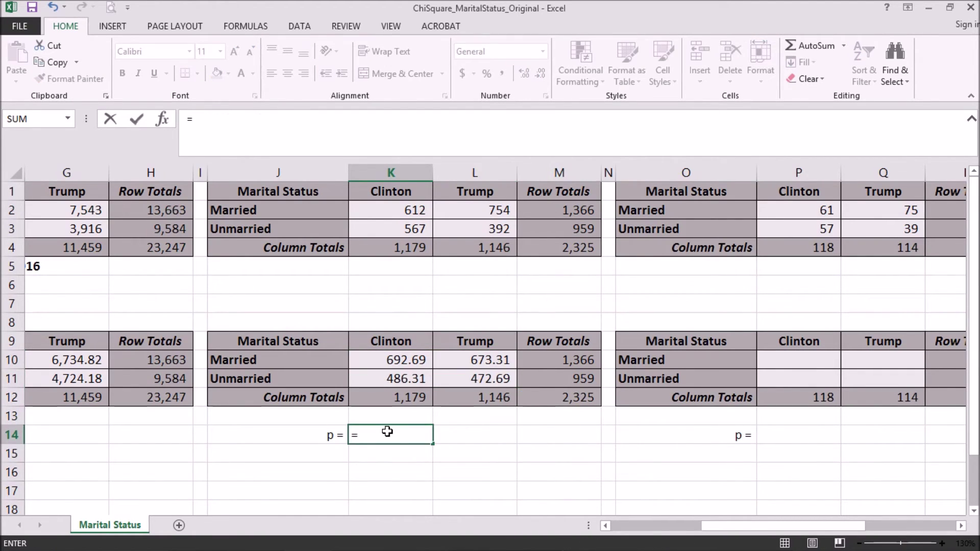
{"action": "type", "text": "chis"}
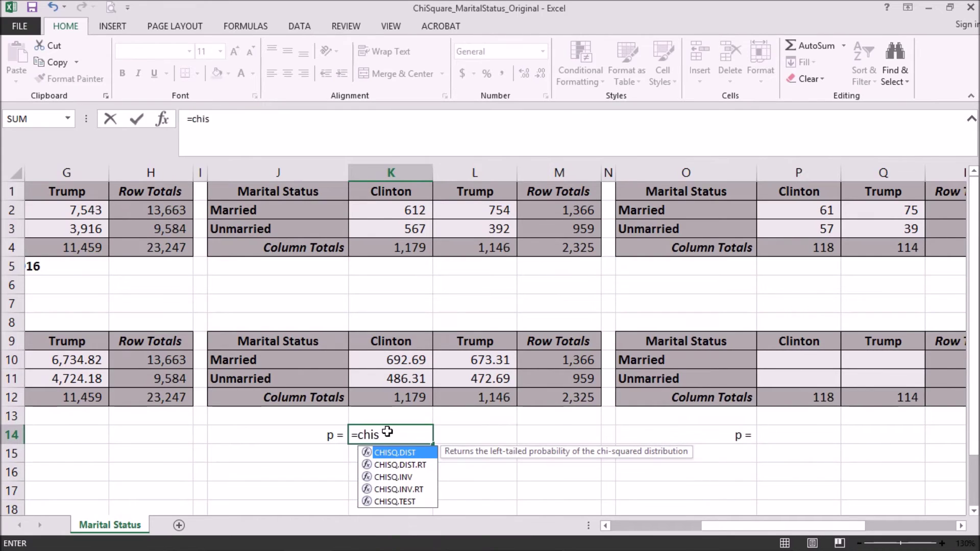
{"action": "left_click", "coordinate": [387, 501]}
{"action": "double_click", "coordinate": [387, 502]}
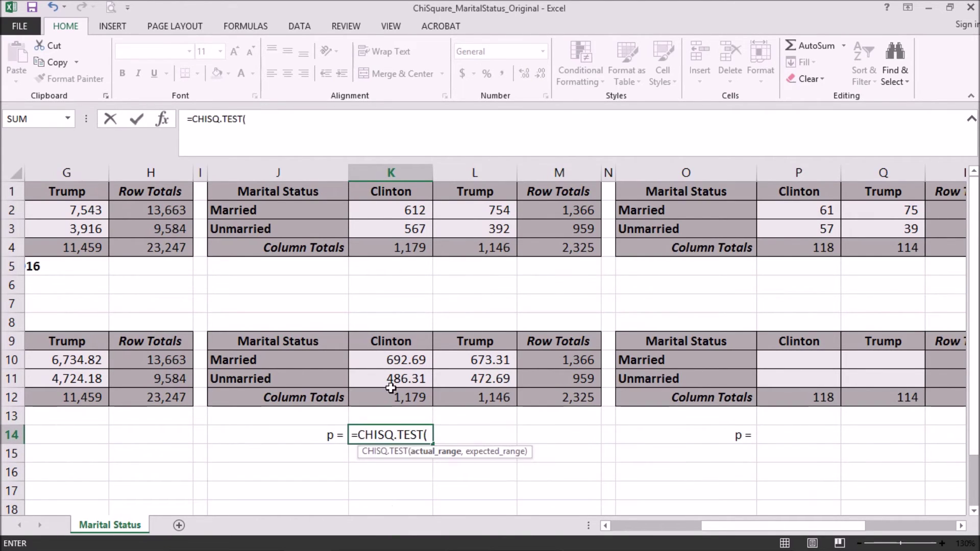
{"action": "left_click_drag", "start_coordinate": [401, 211], "coordinate": [453, 223]}
{"action": "type", "text": ","}
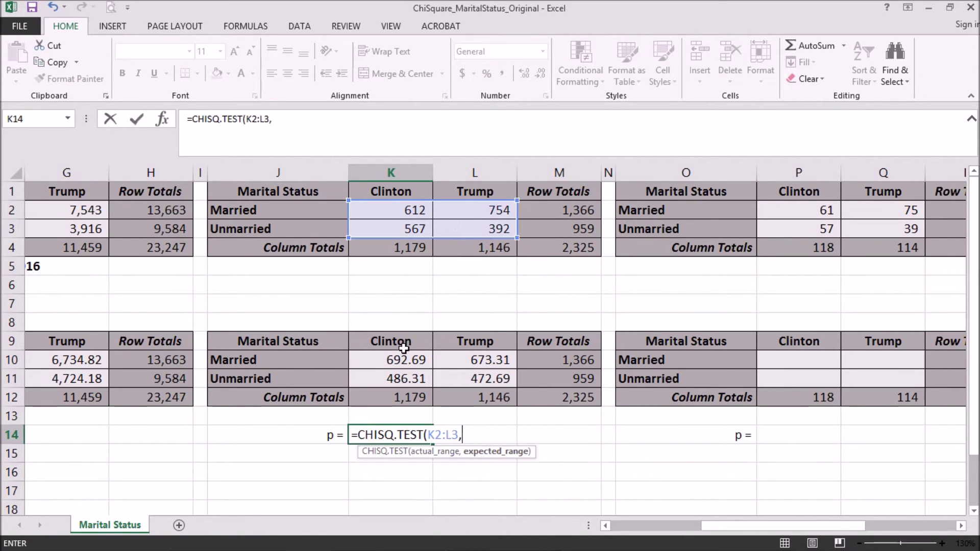
{"action": "left_click_drag", "start_coordinate": [404, 359], "coordinate": [454, 384]}
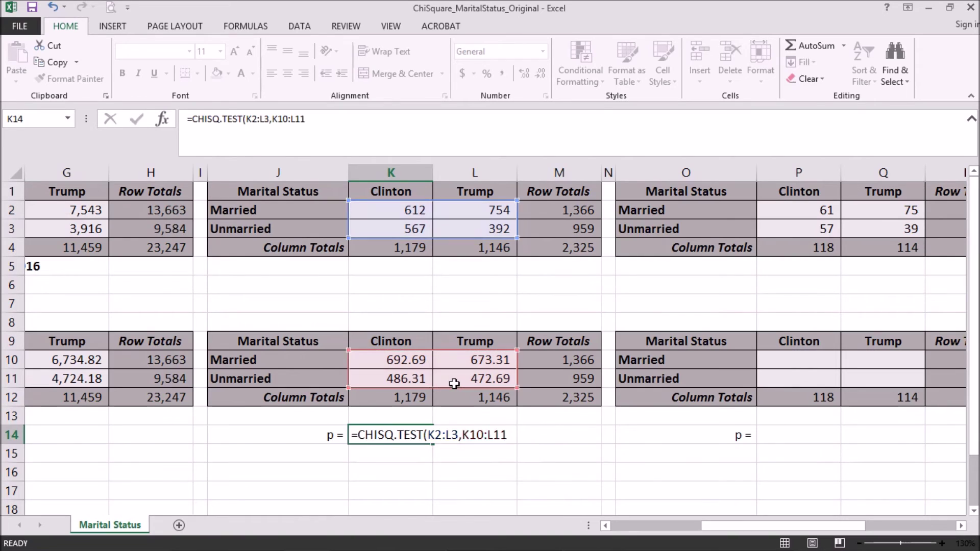
{"action": "key", "text": "Return"}
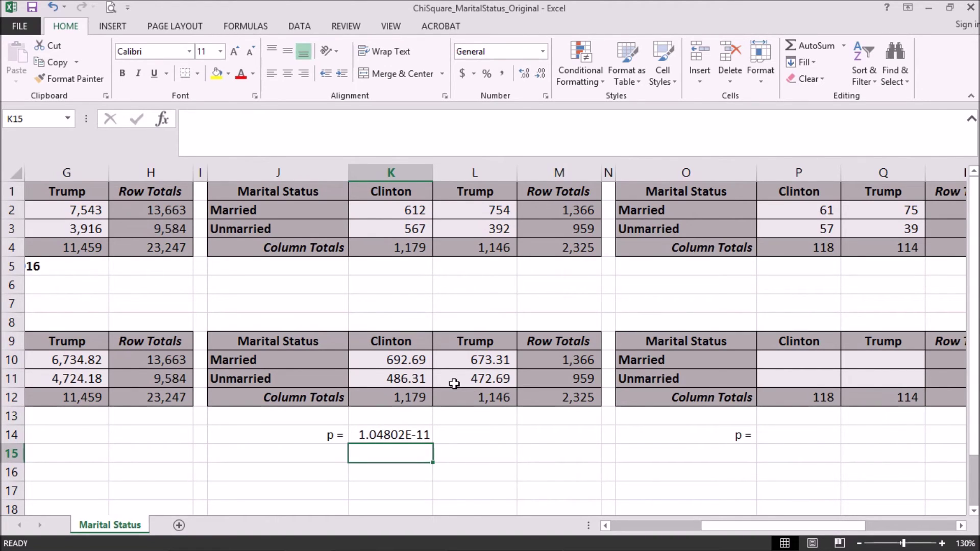
Start the expected-count formula for married Clinton voters in P10 with the numerator ($R2*P$4 from the 232-voter table.
{"action": "key", "text": "Right"}
{"action": "key", "text": "Right"}
{"action": "key", "text": "Right"}
{"action": "key", "text": "Right"}
{"action": "key", "text": "Right"}
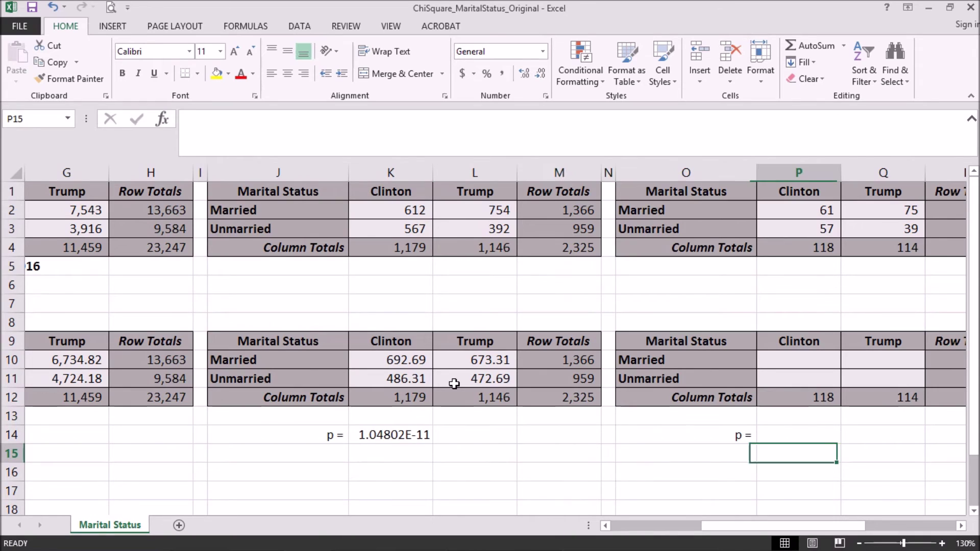
{"action": "key", "text": "Right"}
{"action": "key", "text": "Right"}
{"action": "key", "text": "Right"}
{"action": "key", "text": "Right"}
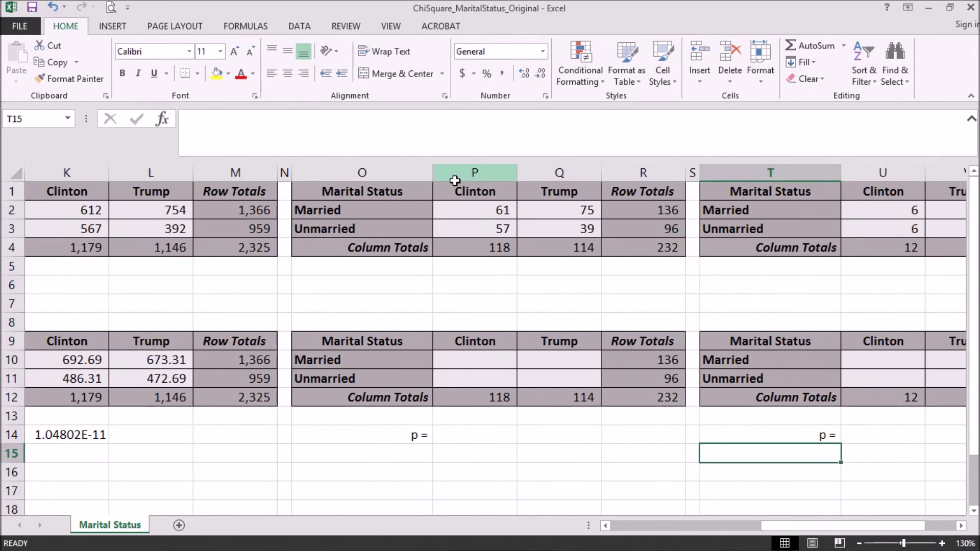
{"action": "left_click", "coordinate": [642, 248]}
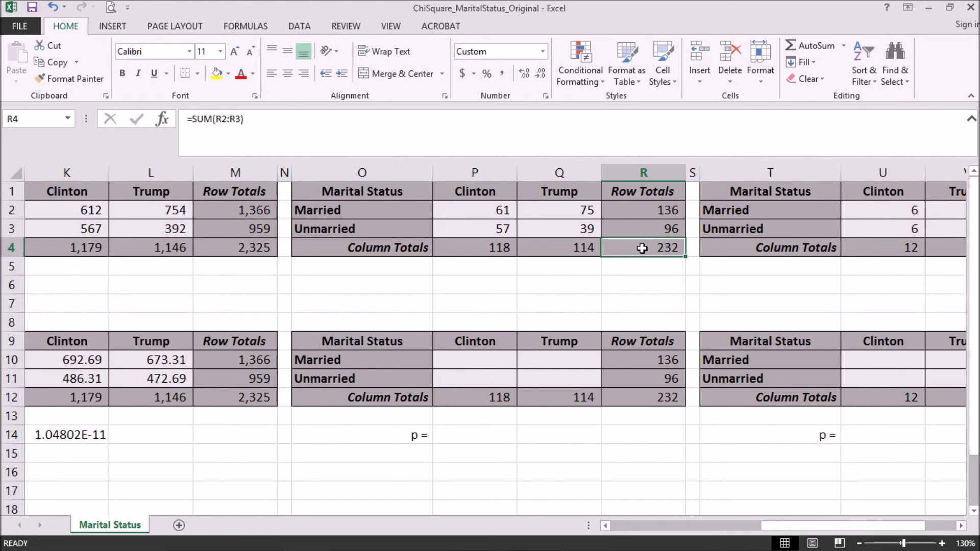
{"action": "left_click", "coordinate": [497, 361]}
{"action": "type", "text": "="}
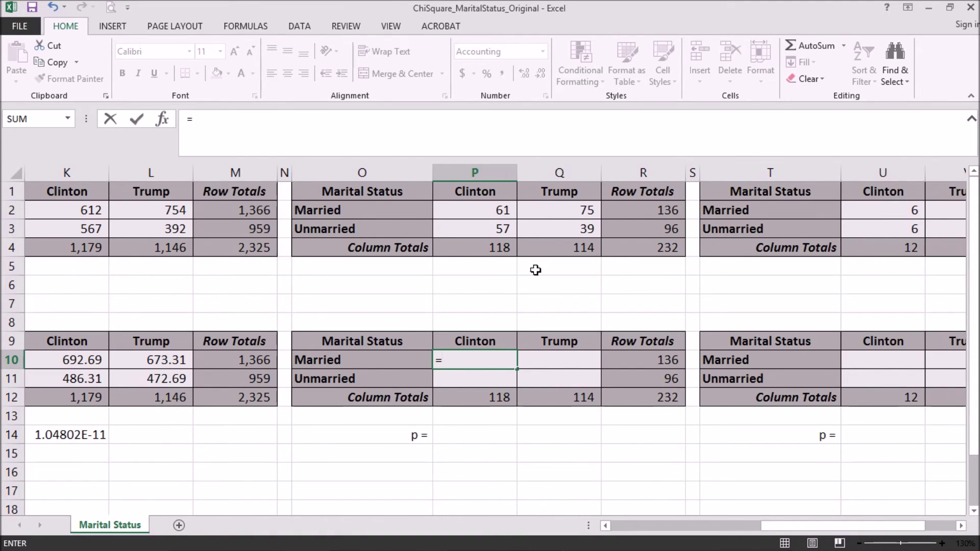
{"action": "type", "text": "("}
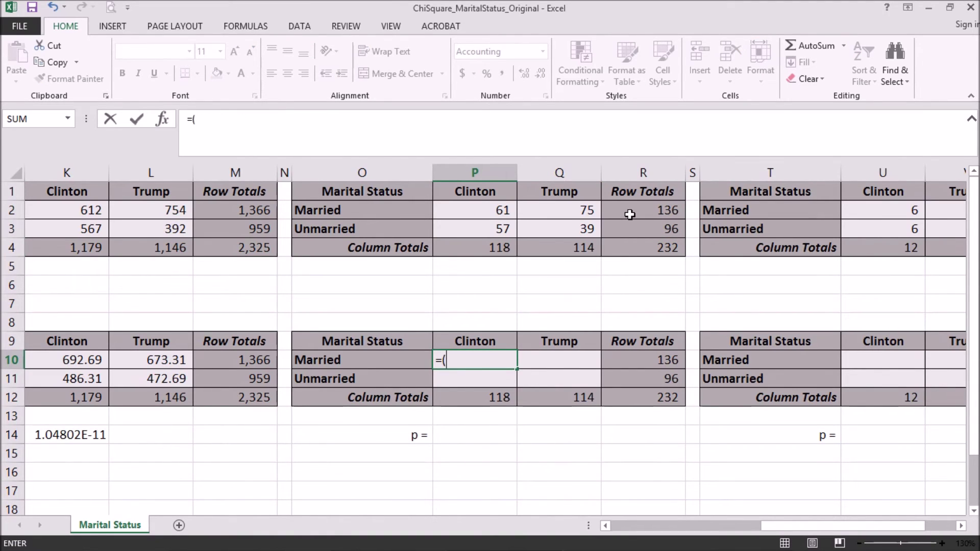
{"action": "left_click", "coordinate": [629, 214]}
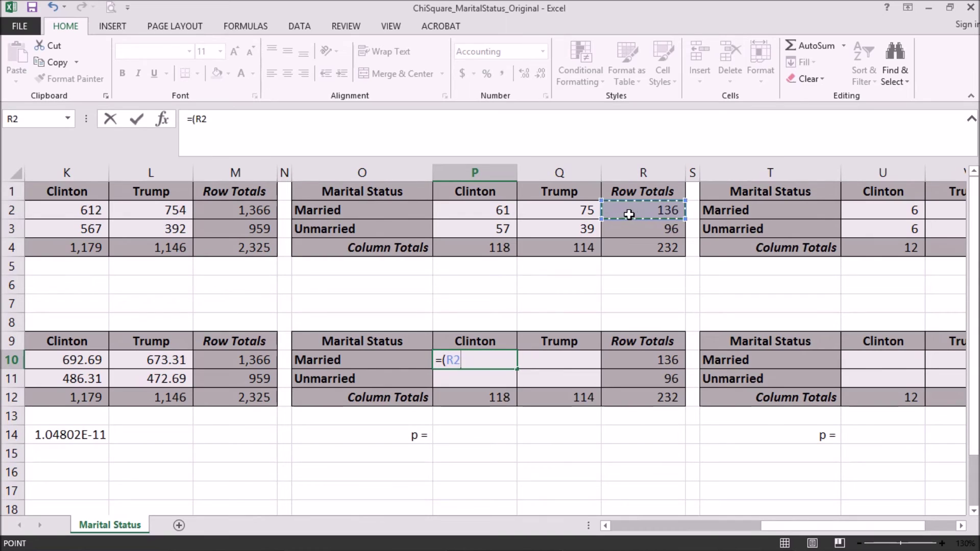
{"action": "left_click", "coordinate": [198, 120]}
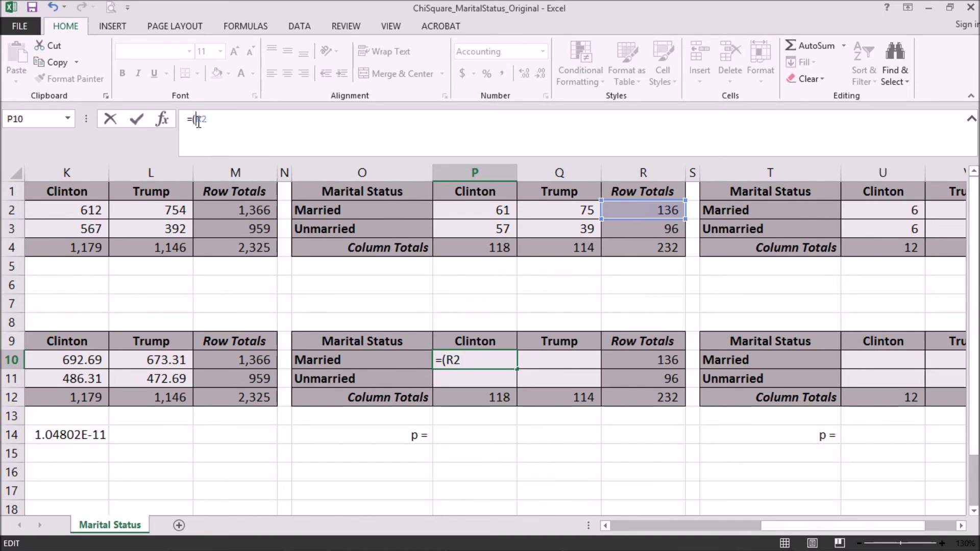
{"action": "type", "text": "$R2"}
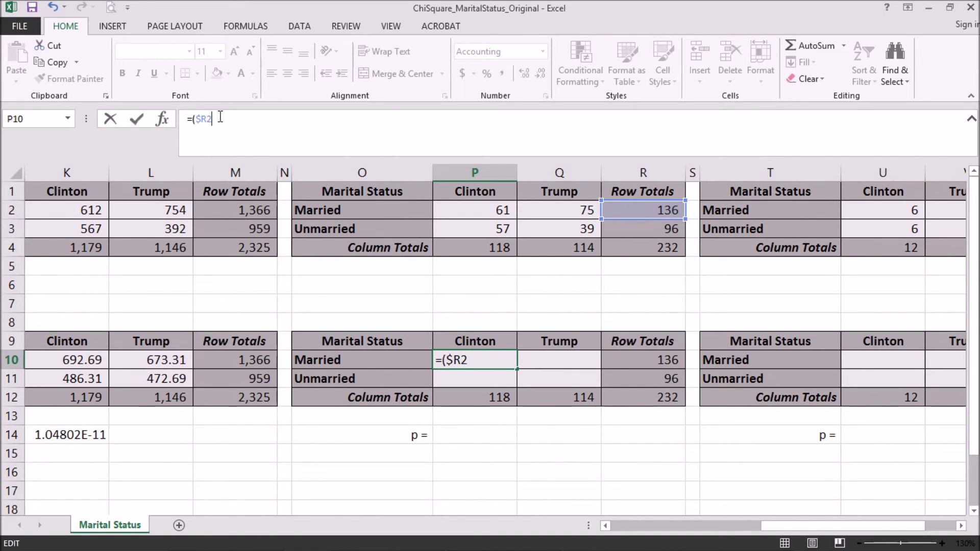
{"action": "type", "text": "*"}
{"action": "left_click", "coordinate": [467, 250]}
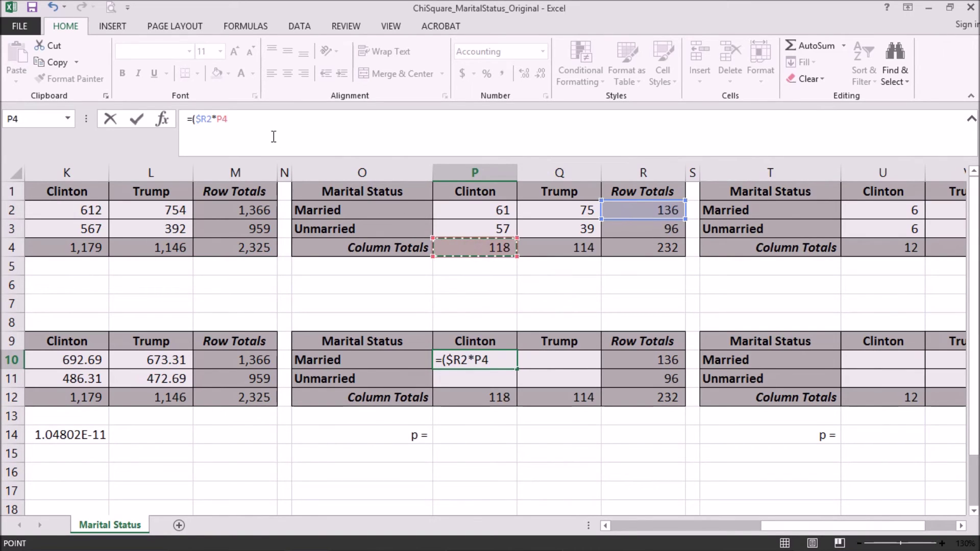
{"action": "left_click", "coordinate": [223, 119]}
{"action": "type", "text": "$"}
Complete the P10 formula as =($R2*P$4)/$R$4 and fill it across the rest of P10:Q11.
{"action": "left_click", "coordinate": [249, 120]}
{"action": "type", "text": ")/"}
{"action": "left_click", "coordinate": [638, 250]}
{"action": "left_click", "coordinate": [246, 118]}
{"action": "type", "text": "$R$4"}
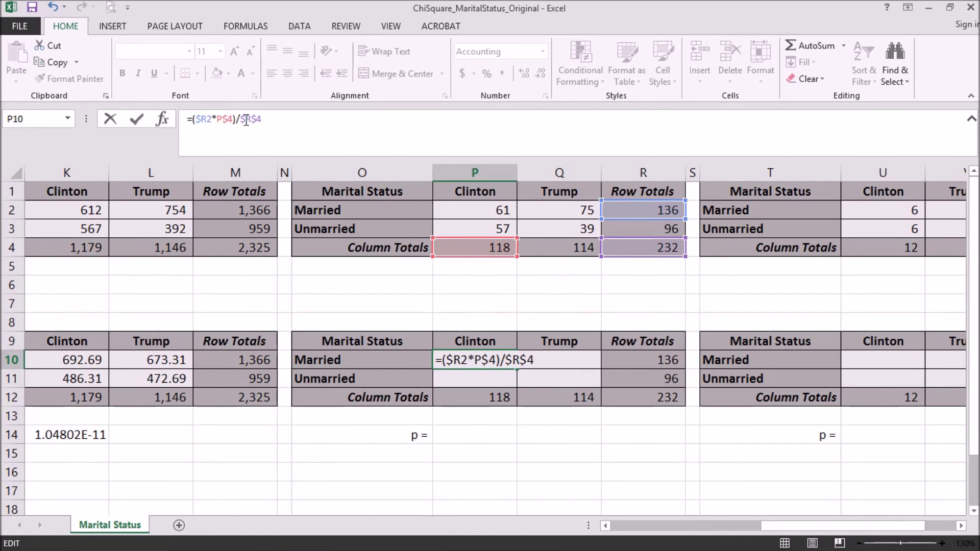
{"action": "key", "text": "Return"}
{"action": "left_click", "coordinate": [493, 362]}
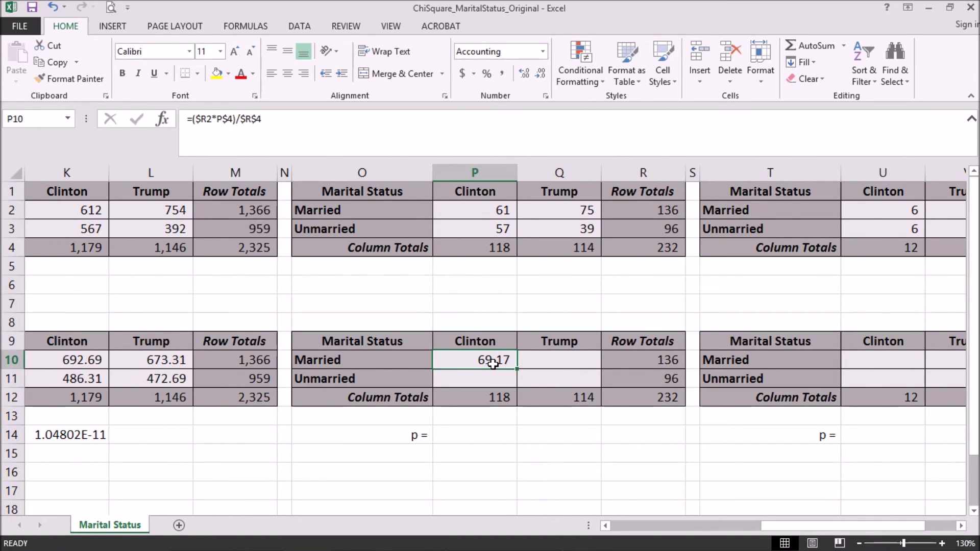
{"action": "left_click_drag", "start_coordinate": [517, 368], "coordinate": [603, 384]}
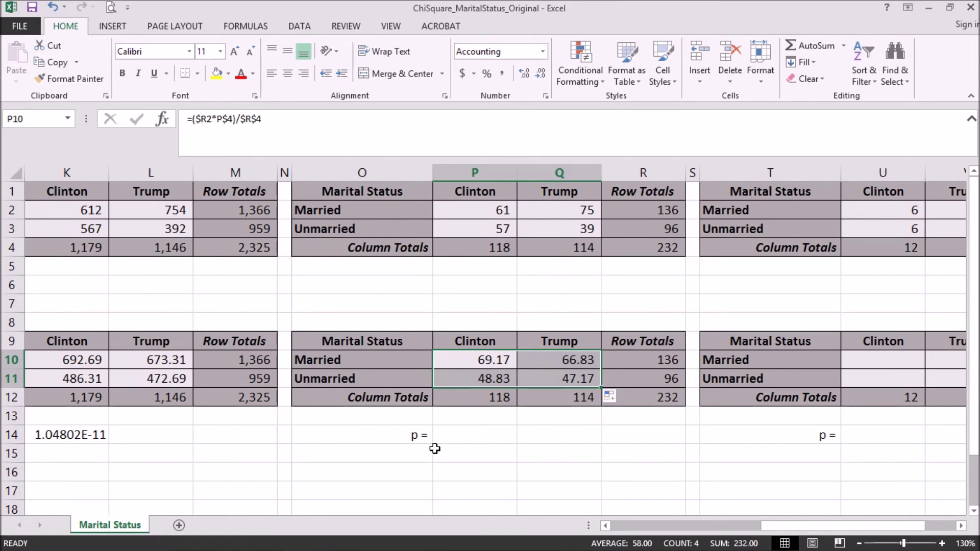
Calculate the p-value in P14 with CHISQ.TEST, using P2:Q3 as the actual range and P10:Q11 as the expected range.
{"action": "left_click", "coordinate": [448, 433]}
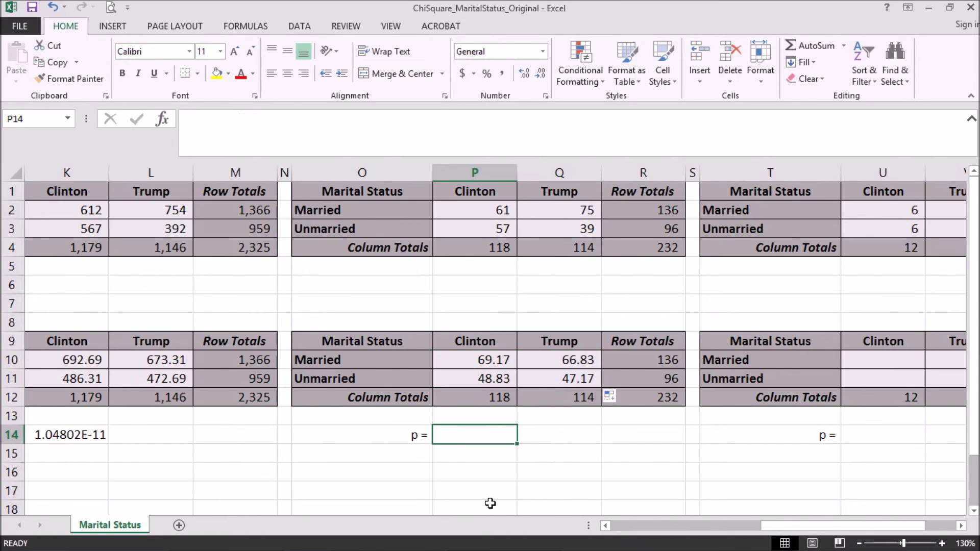
{"action": "type", "text": "="}
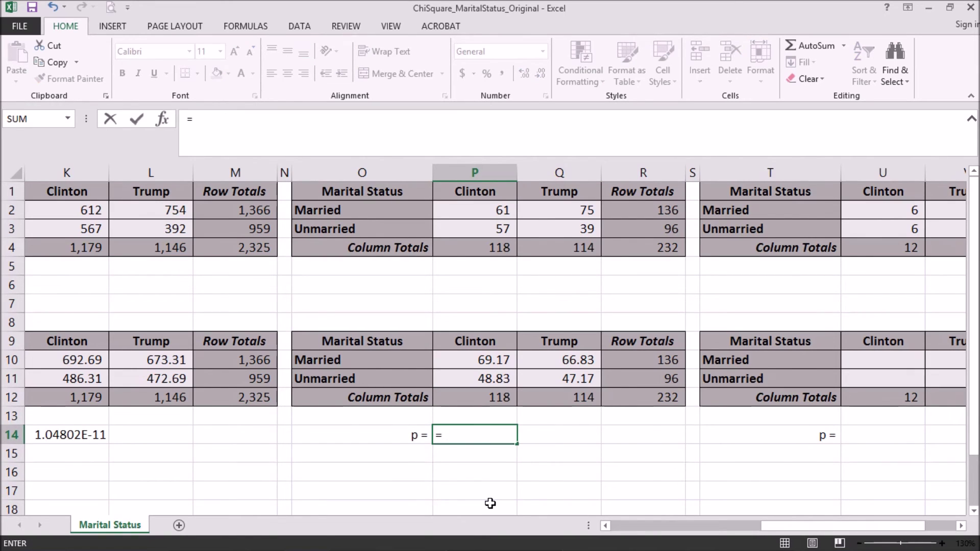
{"action": "type", "text": "chisq.t"}
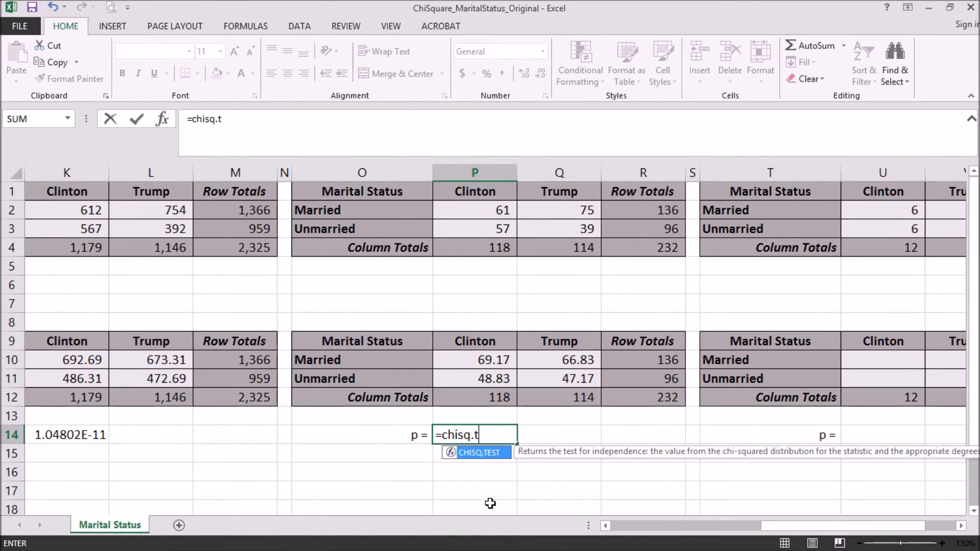
{"action": "key", "text": "Tab"}
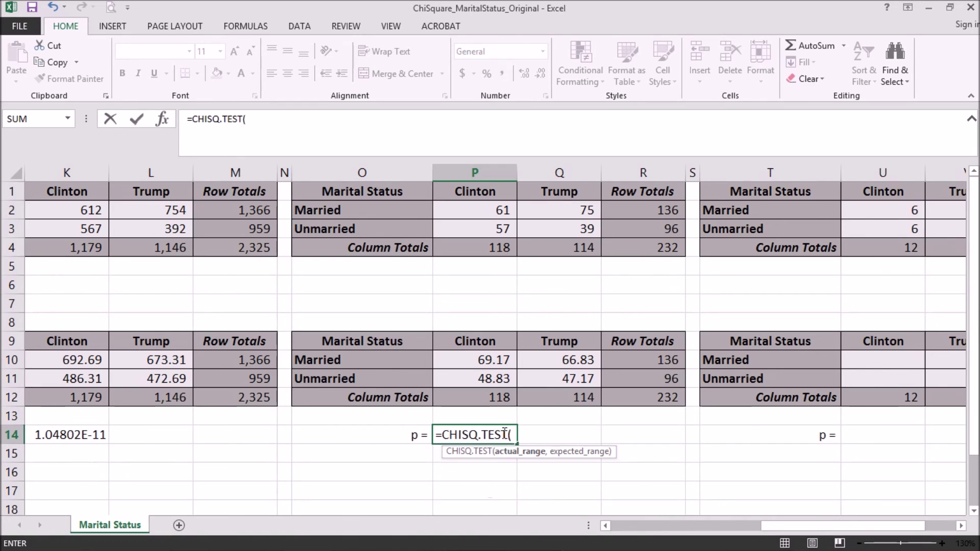
{"action": "left_click_drag", "start_coordinate": [492, 209], "coordinate": [550, 232]}
{"action": "type", "text": ","}
{"action": "left_click_drag", "start_coordinate": [500, 361], "coordinate": [539, 376]}
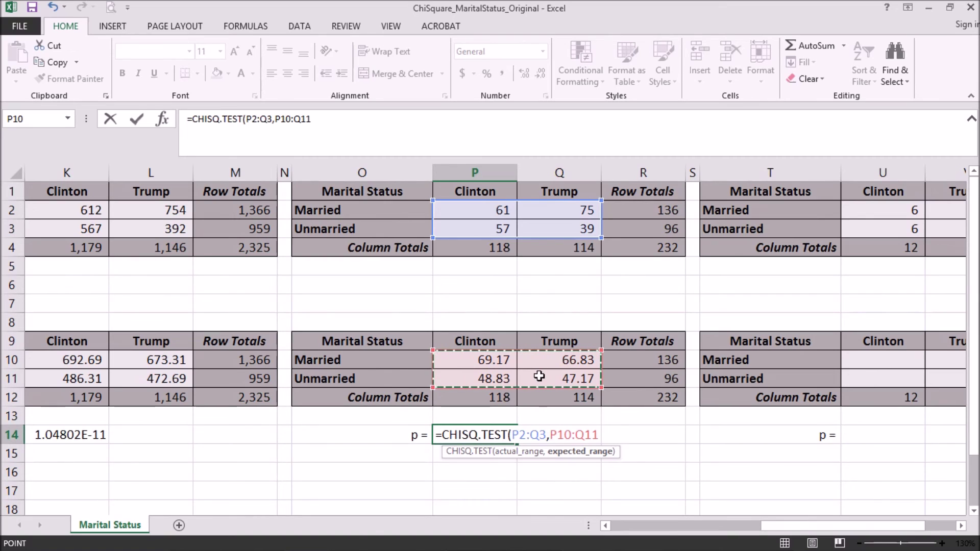
{"action": "key", "text": "ctrl+Return"}
{"action": "key", "text": "Return"}
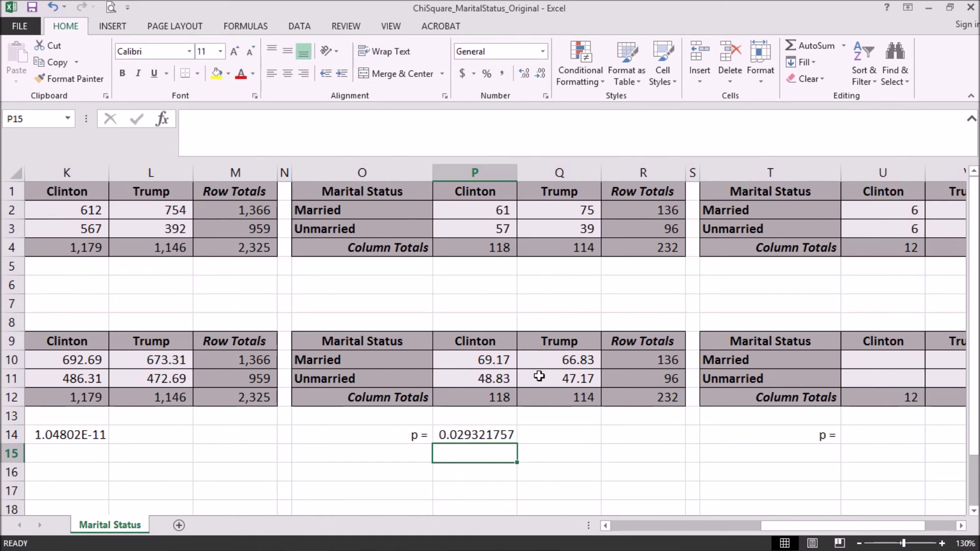
{"action": "key", "text": "Up"}
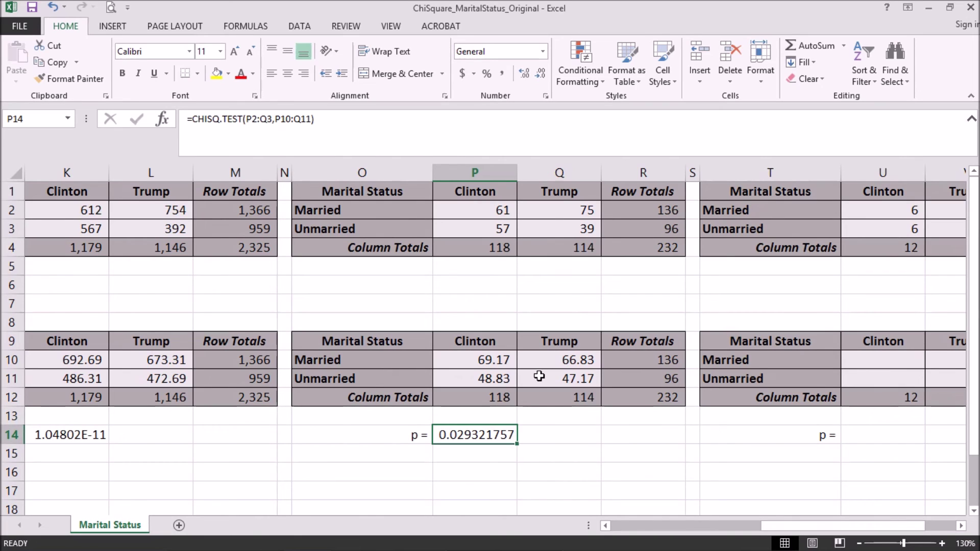
Start the expected-count formula for married Clinton voters in U10 with =($W2*U$4)/, based on the 24-voter table.
{"action": "key", "text": "Right"}
{"action": "key", "text": "Right"}
{"action": "key", "text": "Right"}
{"action": "key", "text": "Right"}
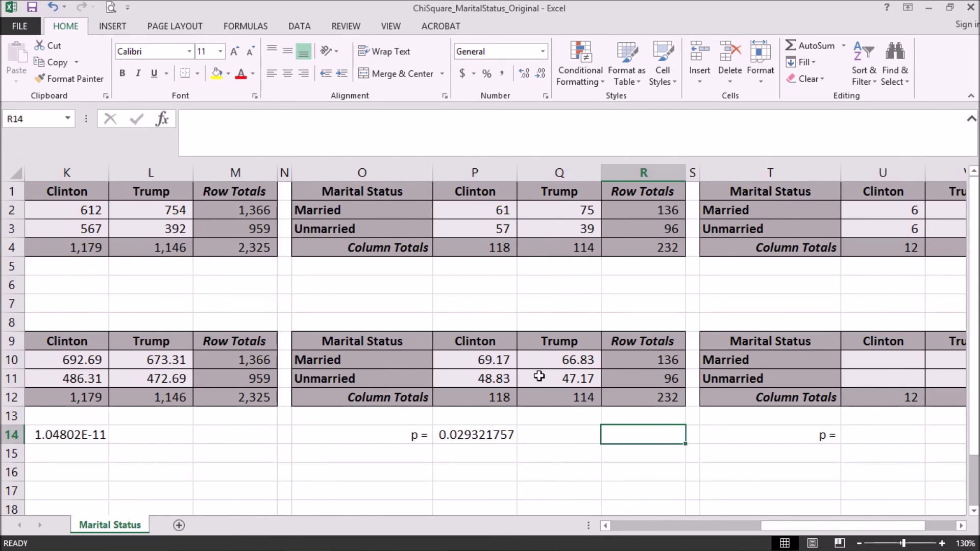
{"action": "key", "text": "Right"}
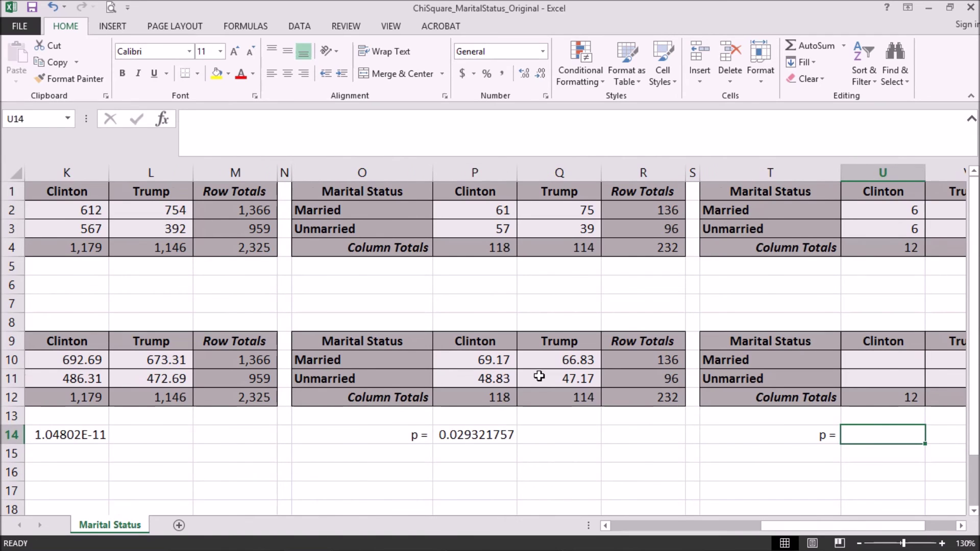
{"action": "key", "text": "Right"}
{"action": "key", "text": "Right"}
{"action": "key", "text": "Right"}
{"action": "key", "text": "Right"}
{"action": "key", "text": "Right"}
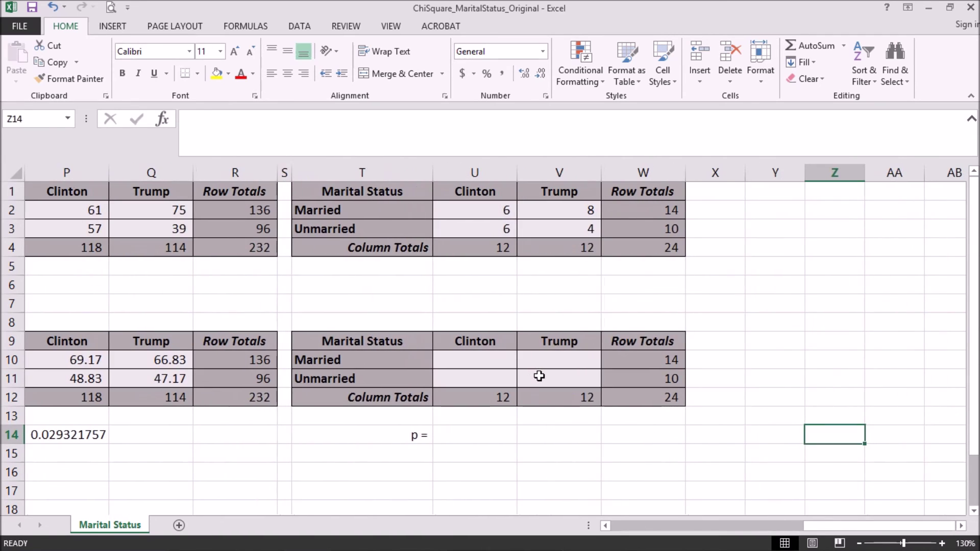
{"action": "key", "text": "Left"}
{"action": "key", "text": "Left"}
{"action": "key", "text": "Left"}
{"action": "key", "text": "Left"}
{"action": "key", "text": "Left"}
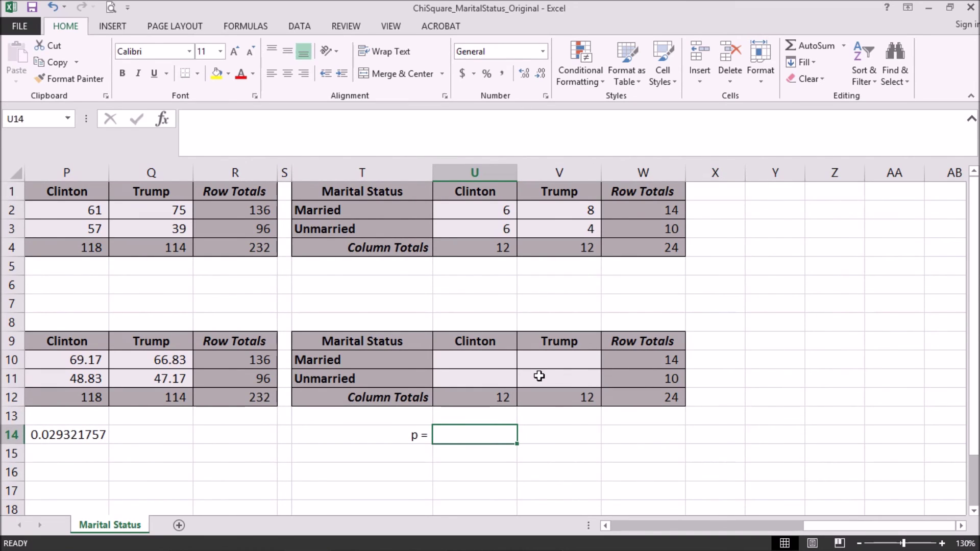
{"action": "key", "text": "Up"}
{"action": "key", "text": "Up"}
{"action": "key", "text": "Up"}
{"action": "key", "text": "Up"}
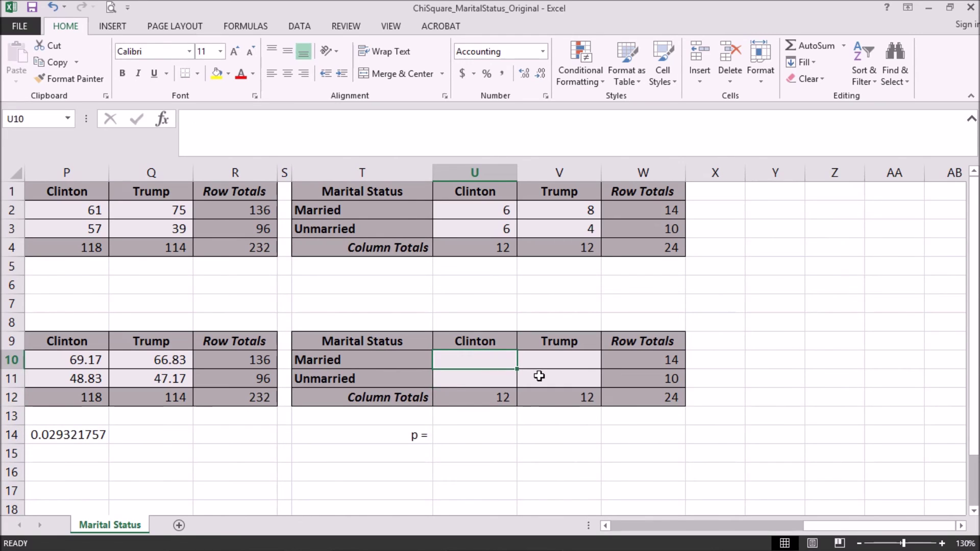
{"action": "type", "text": "="}
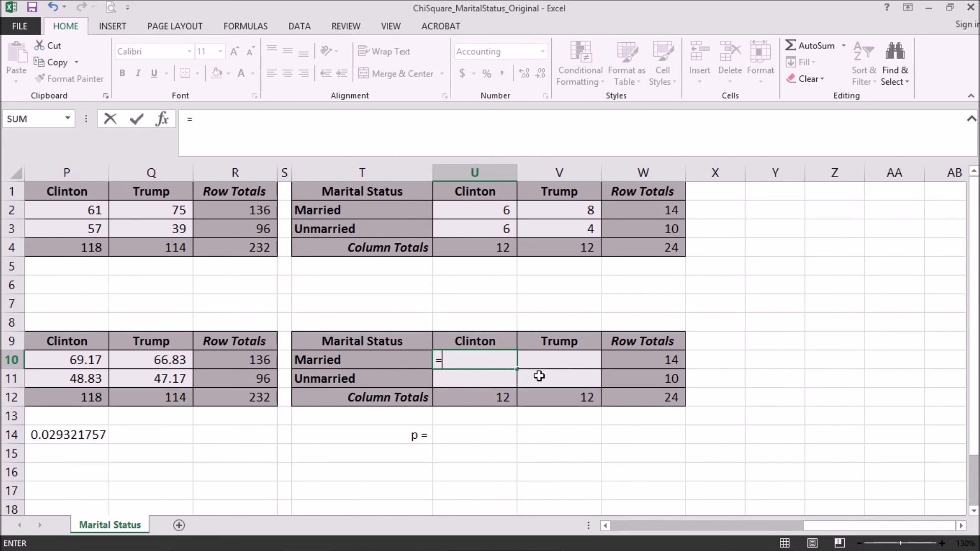
{"action": "type", "text": "("}
{"action": "left_click", "coordinate": [667, 212]}
{"action": "left_click", "coordinate": [199, 120]}
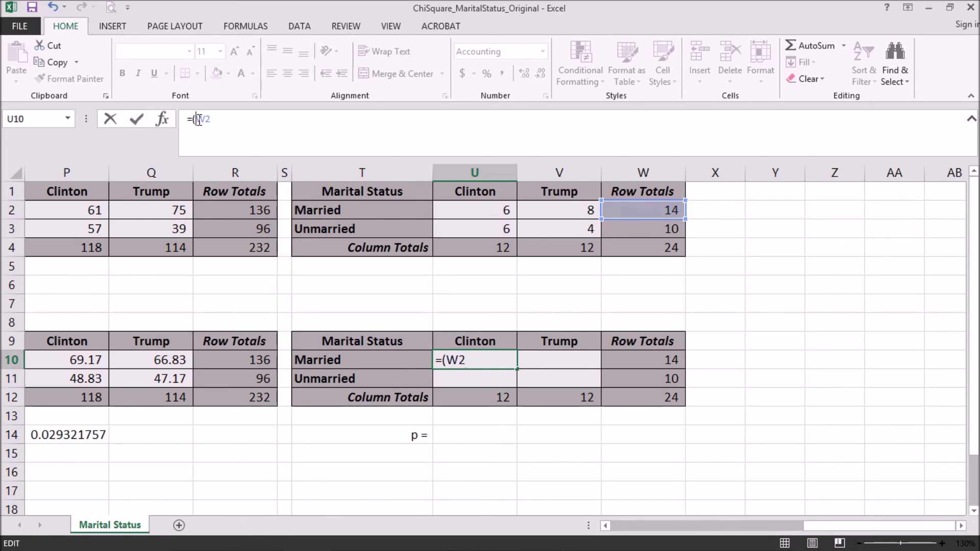
{"action": "type", "text": "$W2*"}
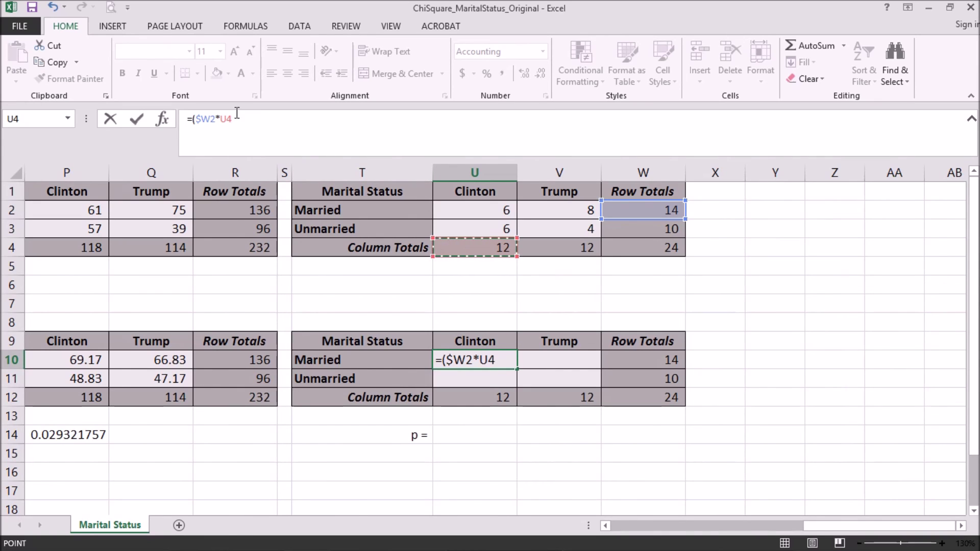
{"action": "key", "text": "F2"}
{"action": "type", "text": "$4)/"}
Complete the U10 formula with the divisor $W$4 and fill it across the rest of U10:V11.
{"action": "left_click", "coordinate": [633, 255]}
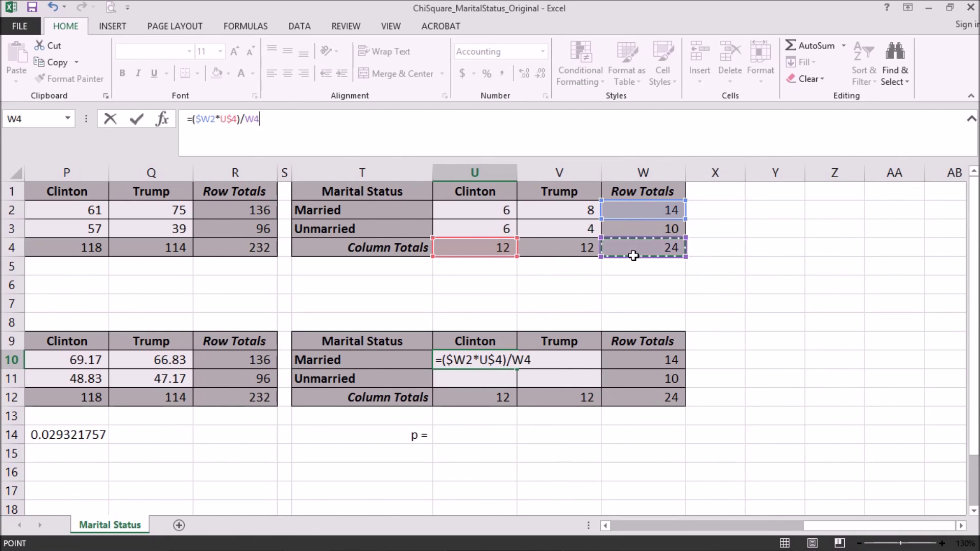
{"action": "left_click", "coordinate": [245, 119]}
{"action": "type", "text": "$W$"}
{"action": "key", "text": "Return"}
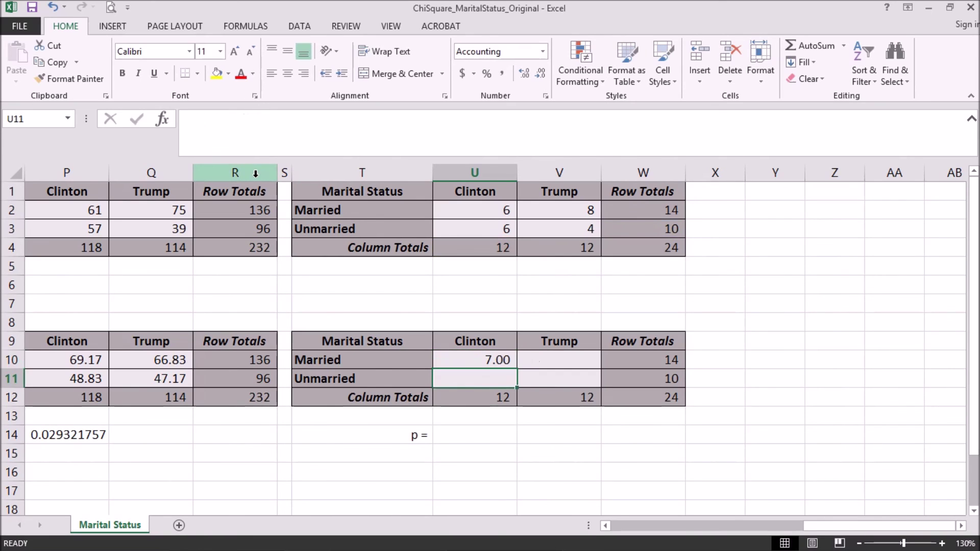
{"action": "left_click", "coordinate": [503, 359]}
{"action": "left_click_drag", "start_coordinate": [517, 368], "coordinate": [595, 384]}
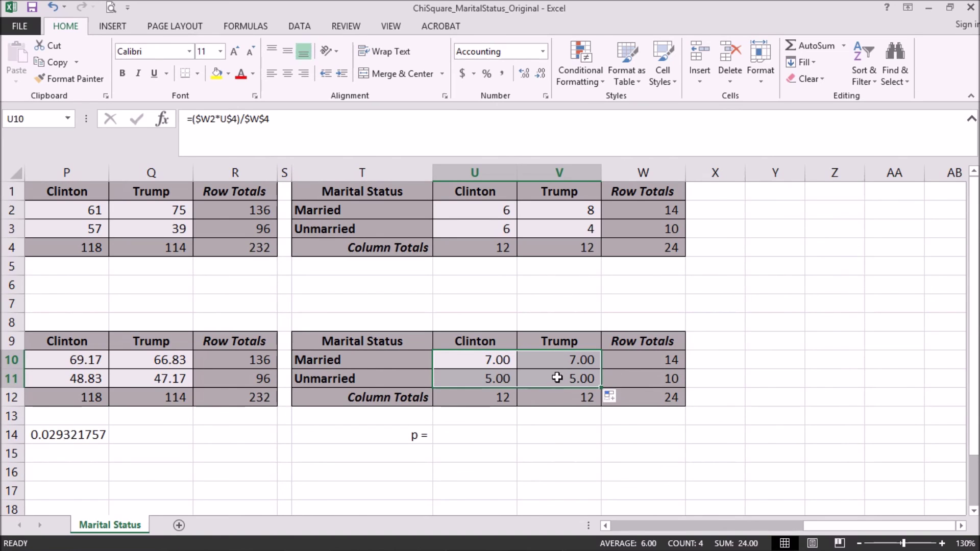
{"action": "left_click", "coordinate": [558, 378]}
{"action": "double_click", "coordinate": [558, 378]}
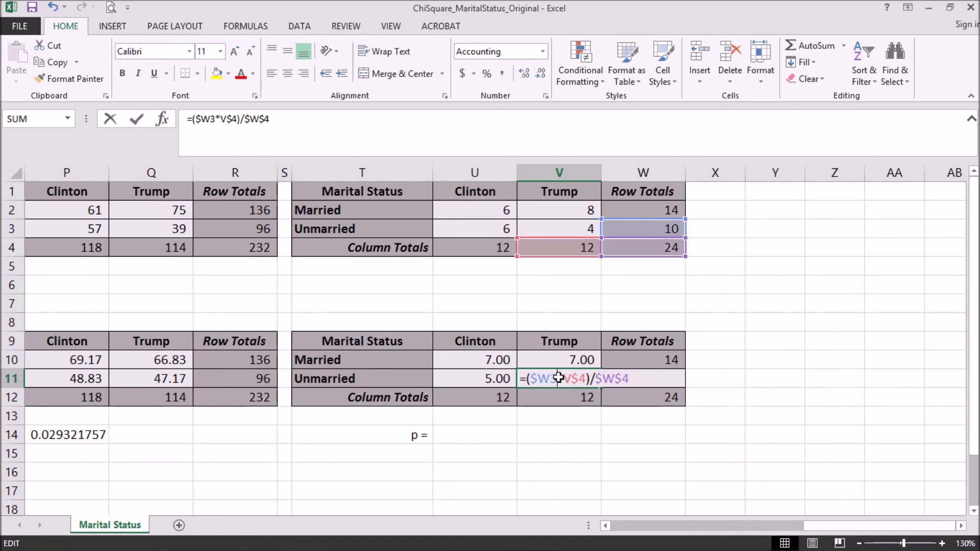
{"action": "key", "text": "Return"}
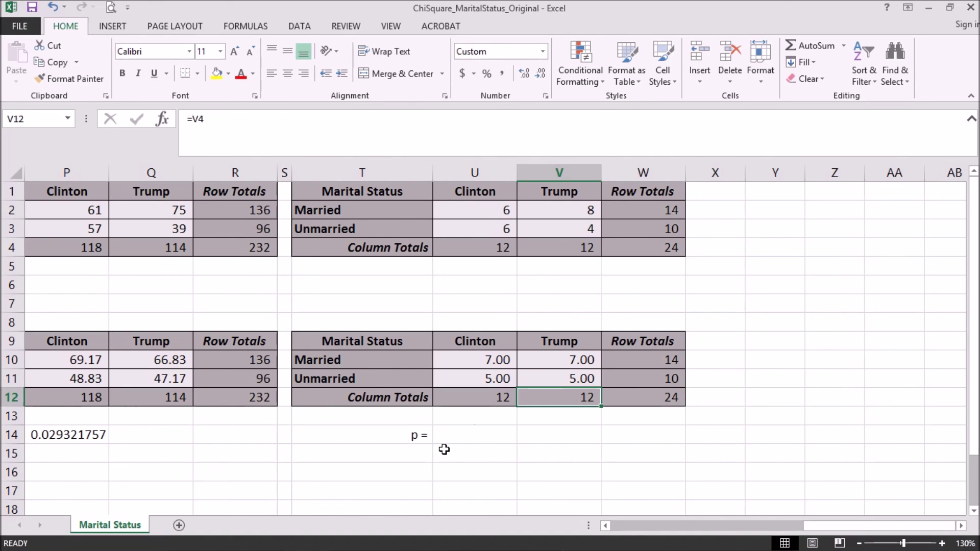
Calculate the p-value in U14 with CHISQ.TEST, using U2:V3 as the actual range and U10:V11 as the expected range.
{"action": "left_click", "coordinate": [460, 434]}
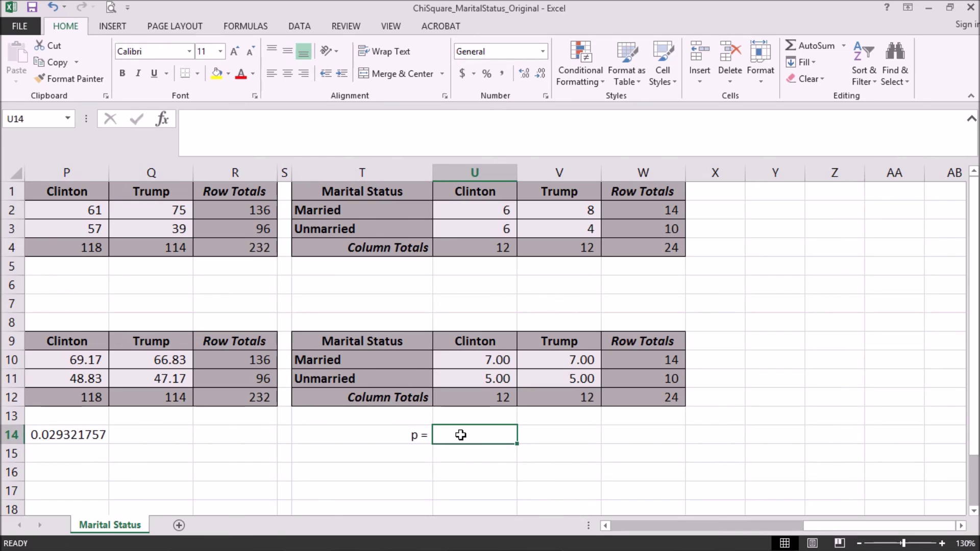
{"action": "type", "text": "="}
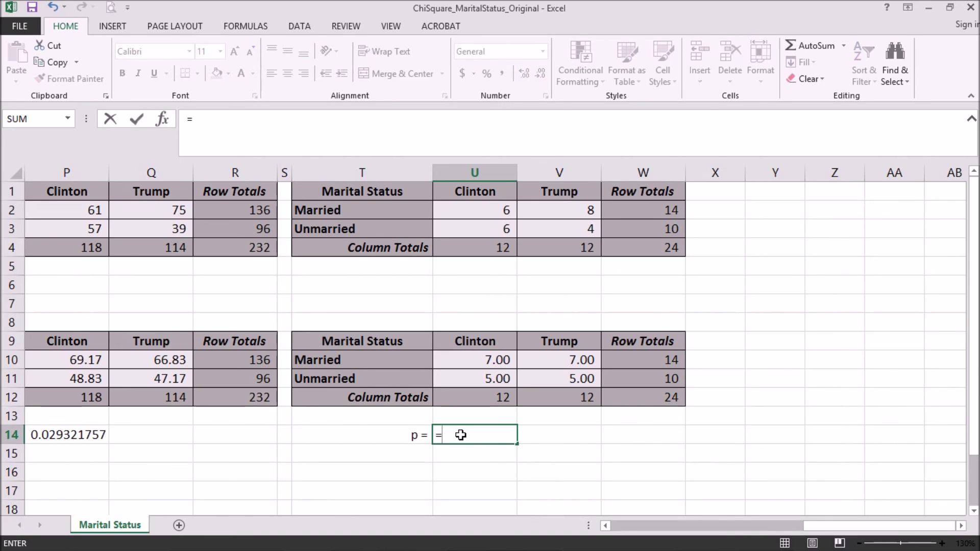
{"action": "type", "text": "chisq.t"}
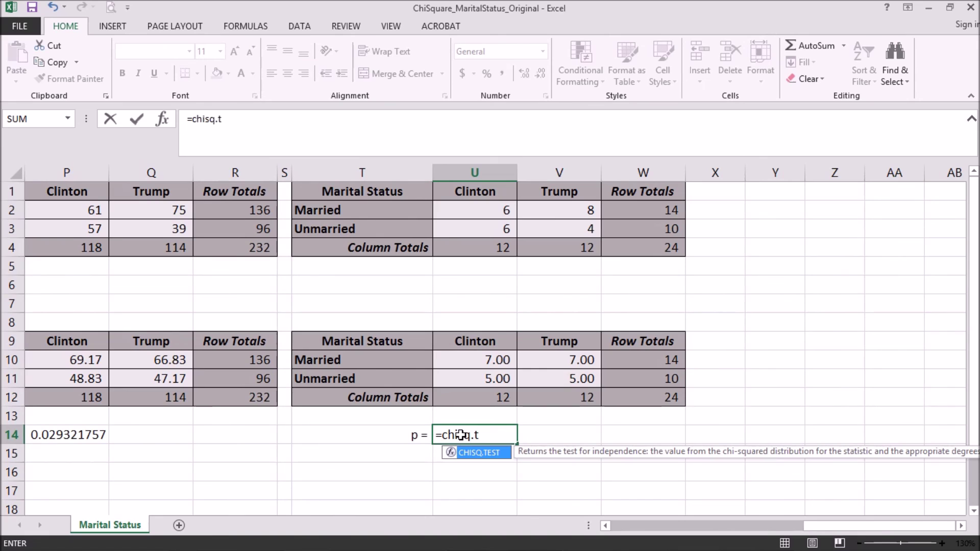
{"action": "key", "text": "Tab"}
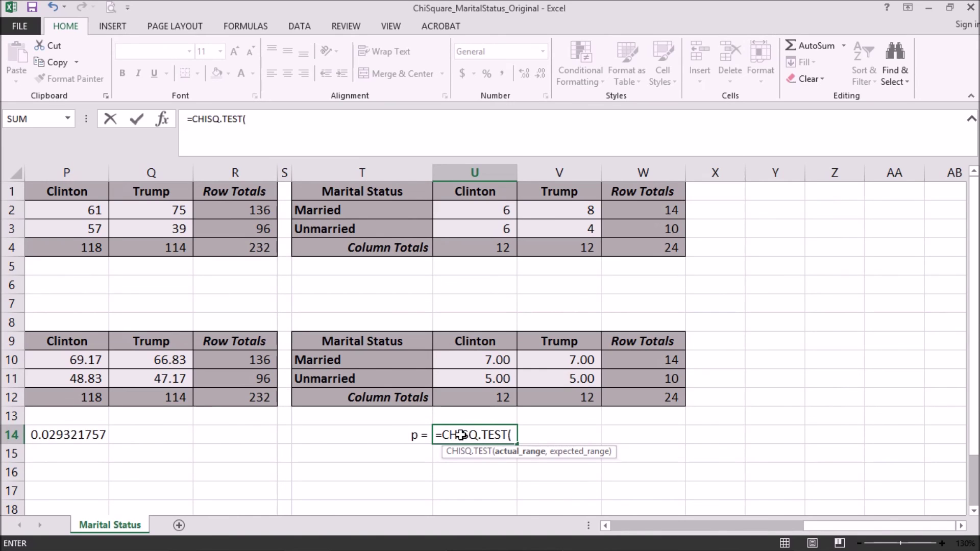
{"action": "left_click_drag", "start_coordinate": [476, 208], "coordinate": [543, 227]}
{"action": "type", "text": ","}
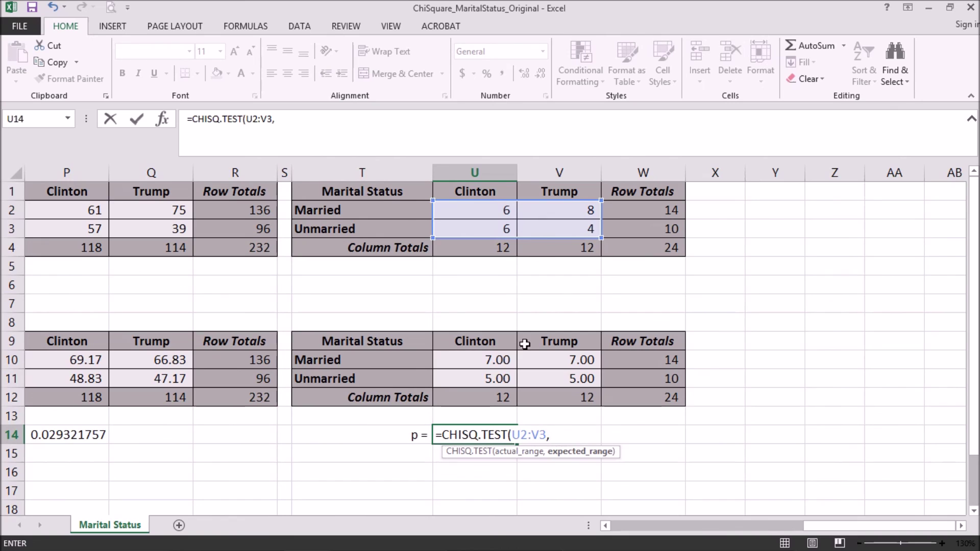
{"action": "left_click_drag", "start_coordinate": [507, 359], "coordinate": [547, 375]}
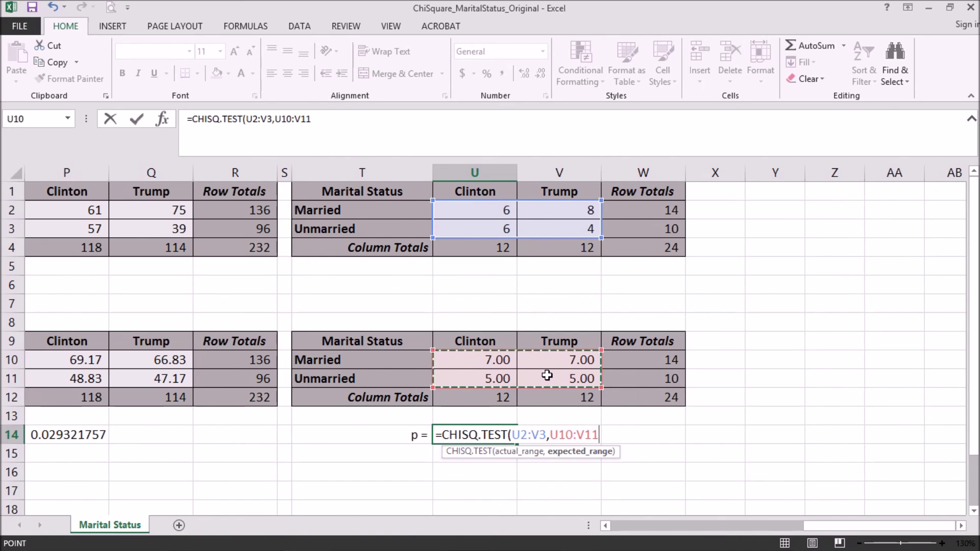
{"action": "type", "text": ")"}
{"action": "key", "text": "Return"}
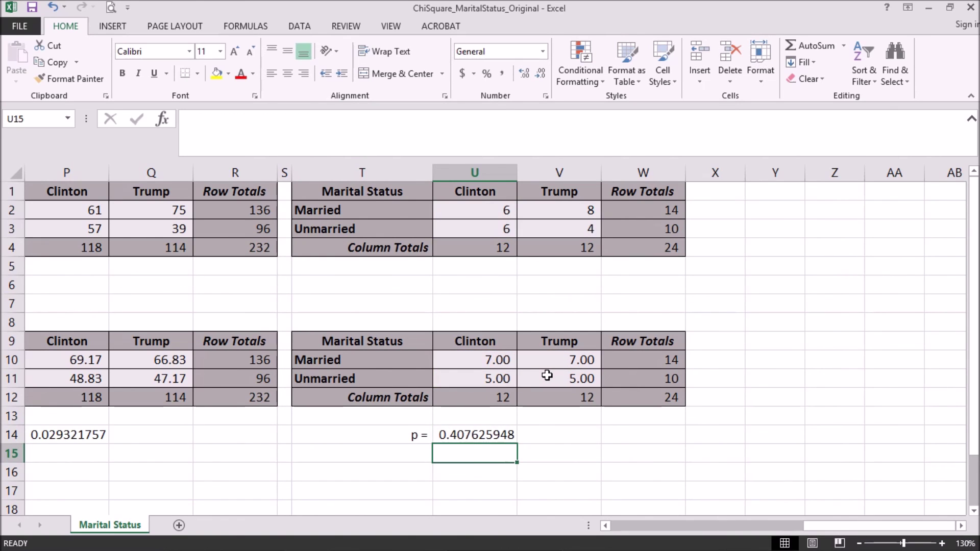